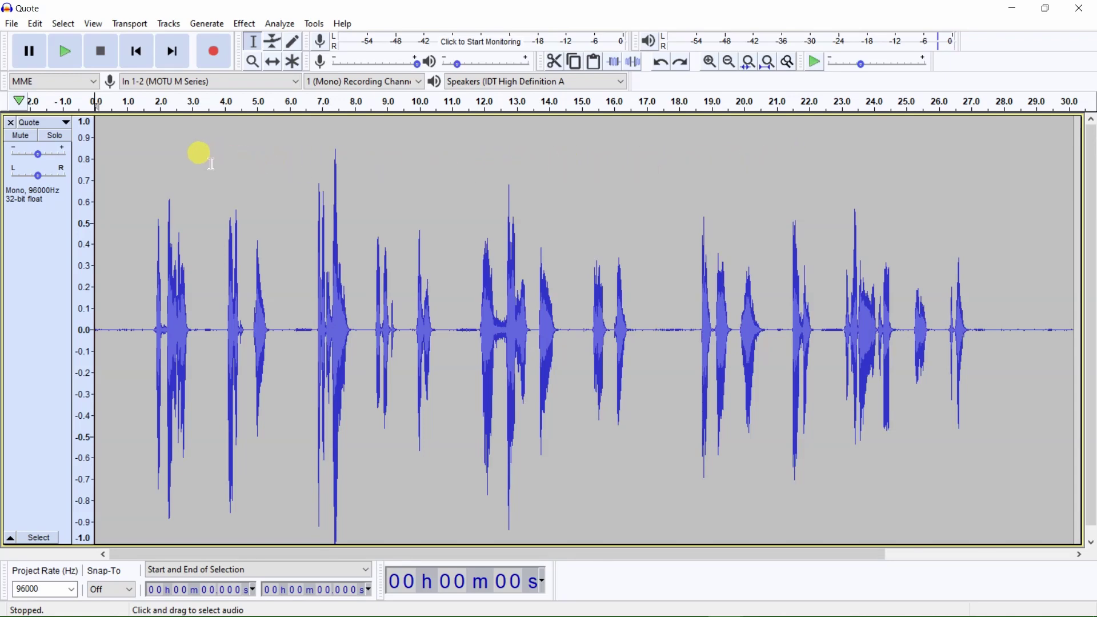
# Step: Play back the recording and switch the Quote track's vertical scale to dB
pyautogui.click(67, 51)
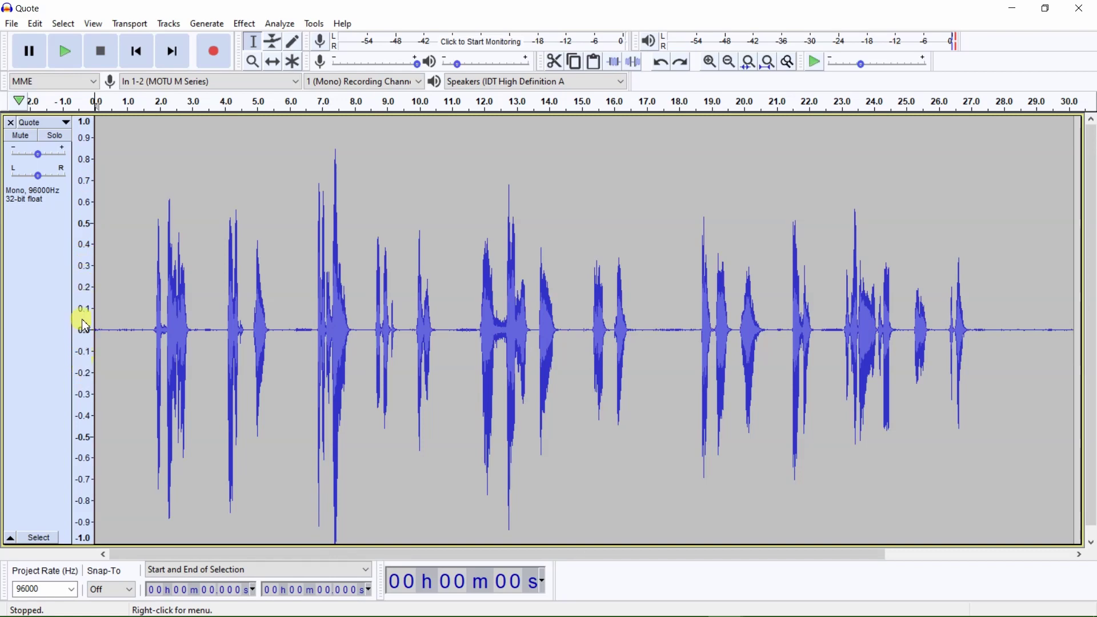
pyautogui.moveTo(87, 151); pyautogui.dragTo(86, 150)
pyautogui.rightClick(86, 151)
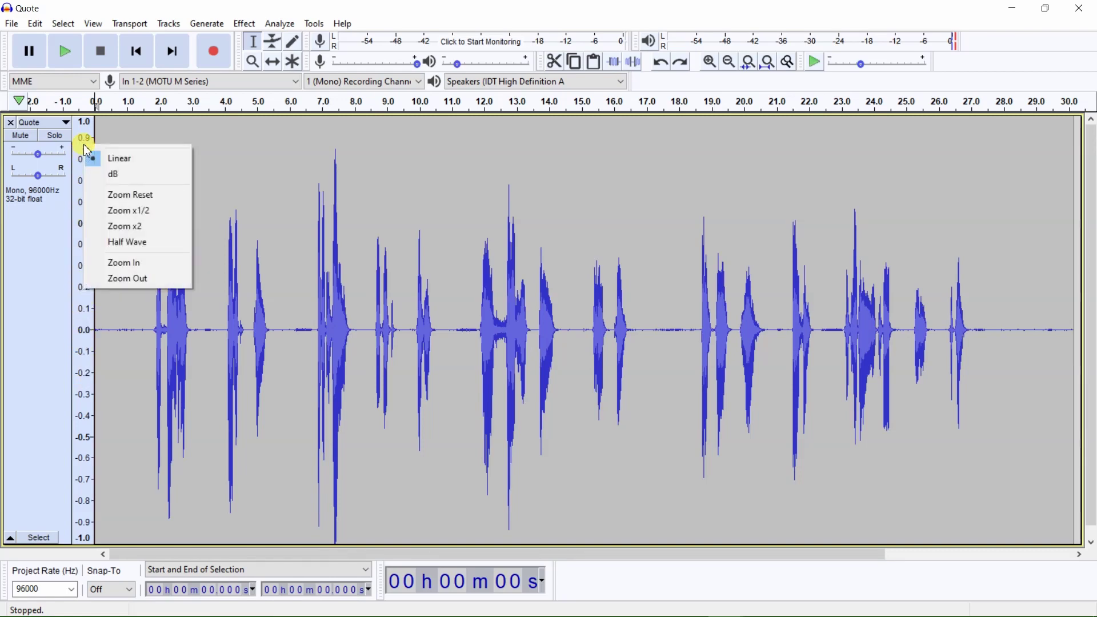
pyautogui.click(119, 173)
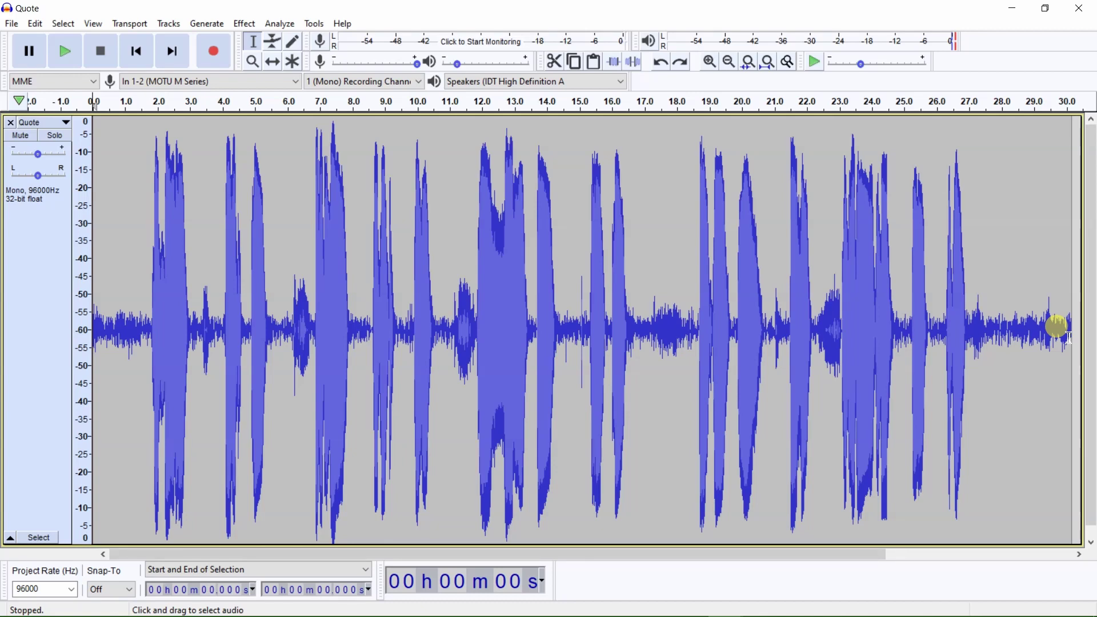
# Step: Open the reagate-standalone VST effect and load its factory Defaults preset
pyautogui.click(246, 25)
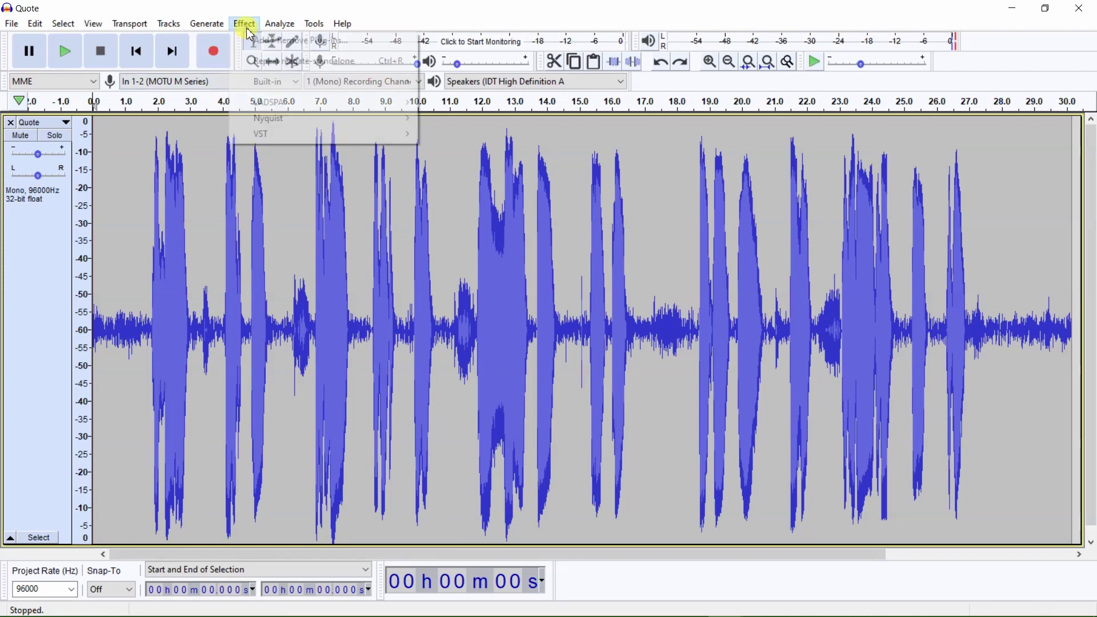
pyautogui.moveTo(347, 141)
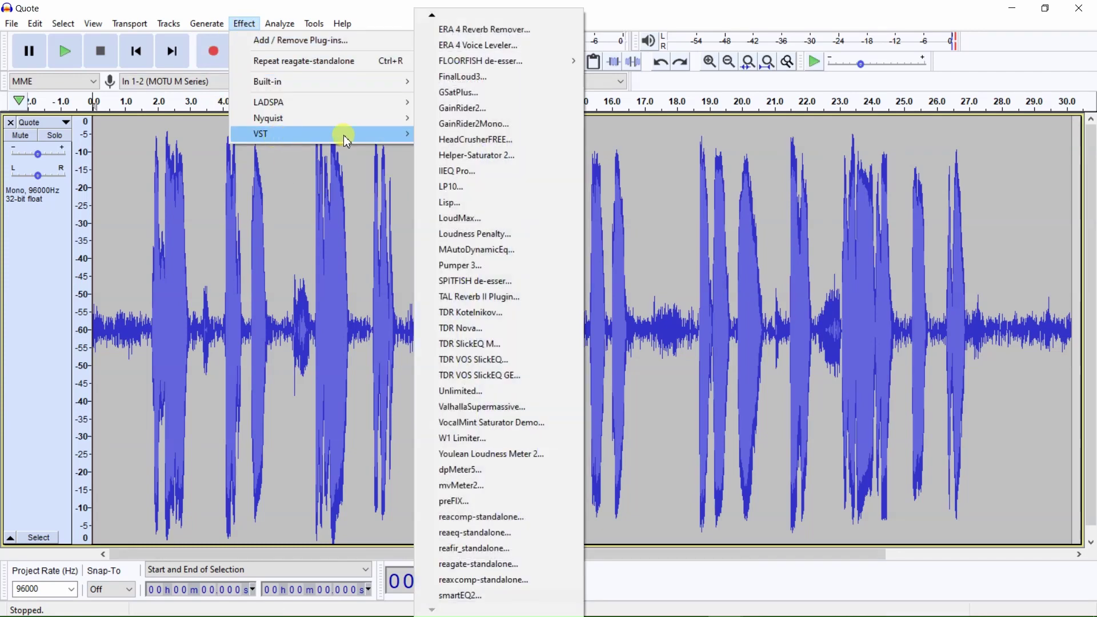
pyautogui.click(488, 565)
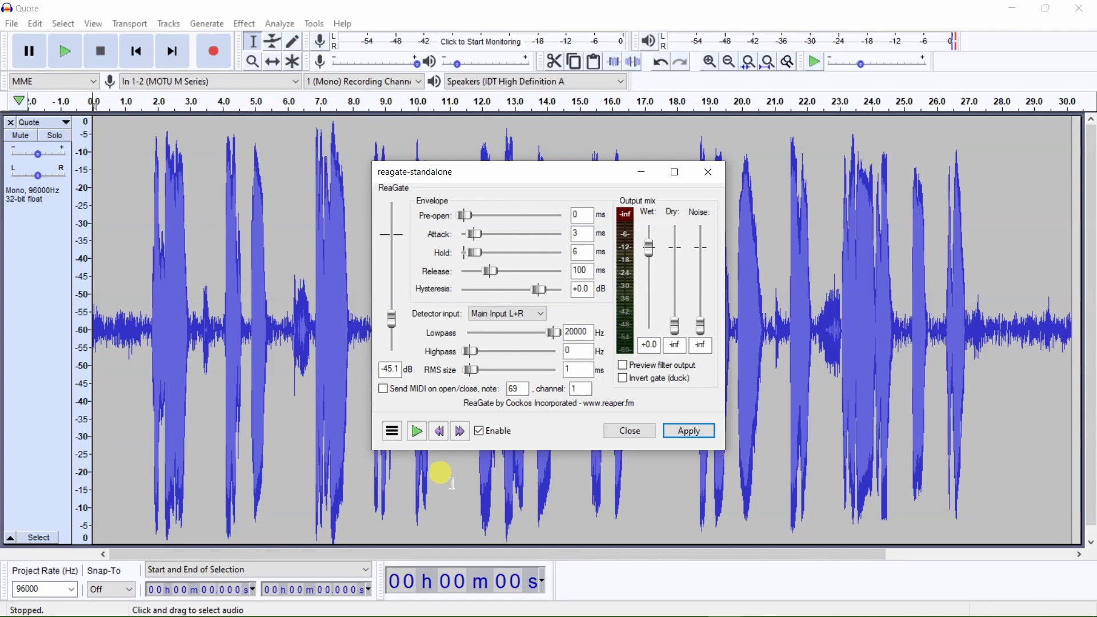
pyautogui.click(397, 440)
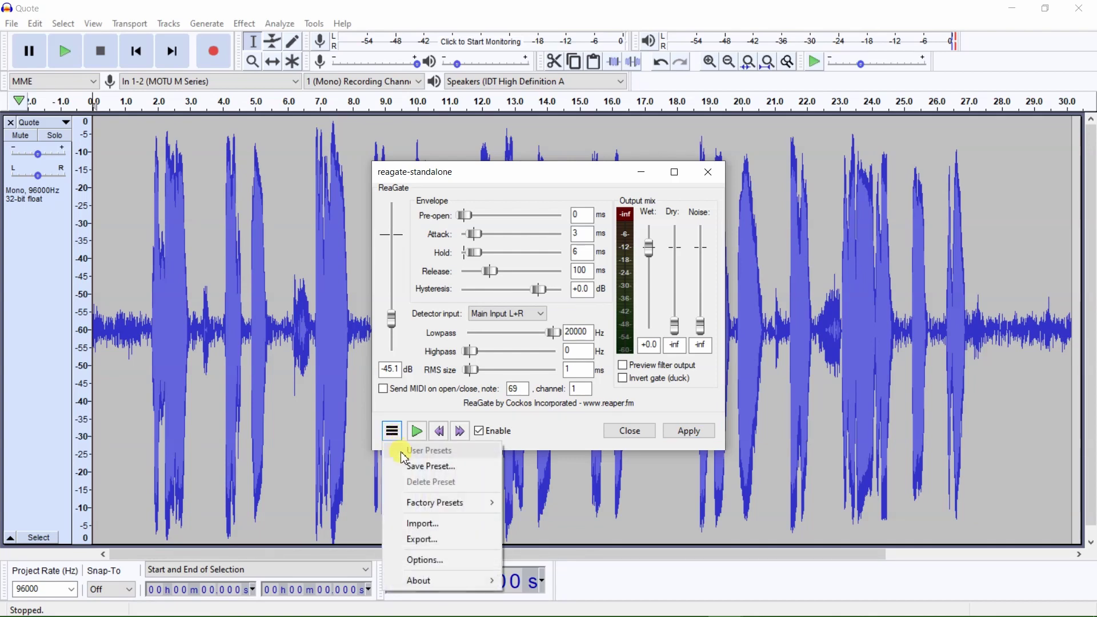
pyautogui.moveTo(437, 503)
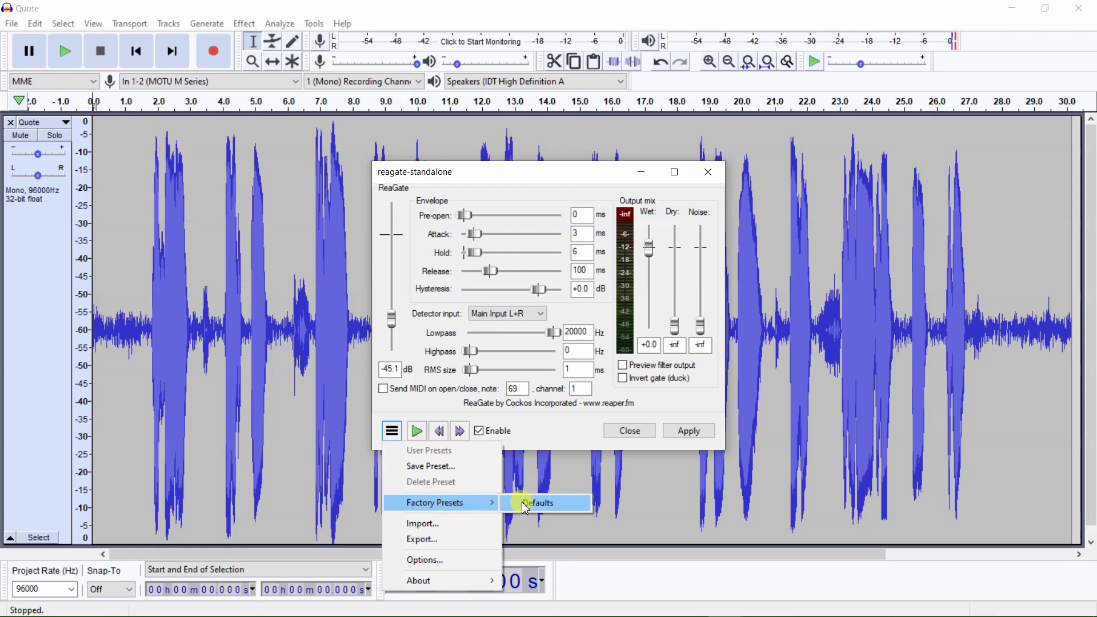
pyautogui.click(526, 505)
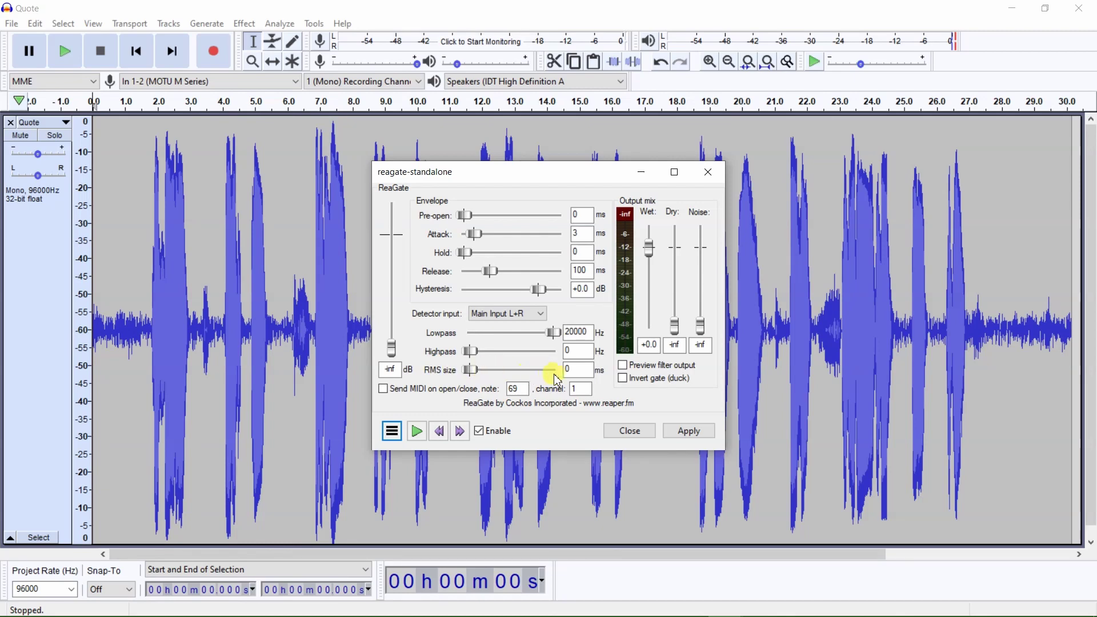
# Step: Set ReaGate's RMS size to 1 ms and move its window aside to uncover the waveform
pyautogui.doubleClick(571, 364)
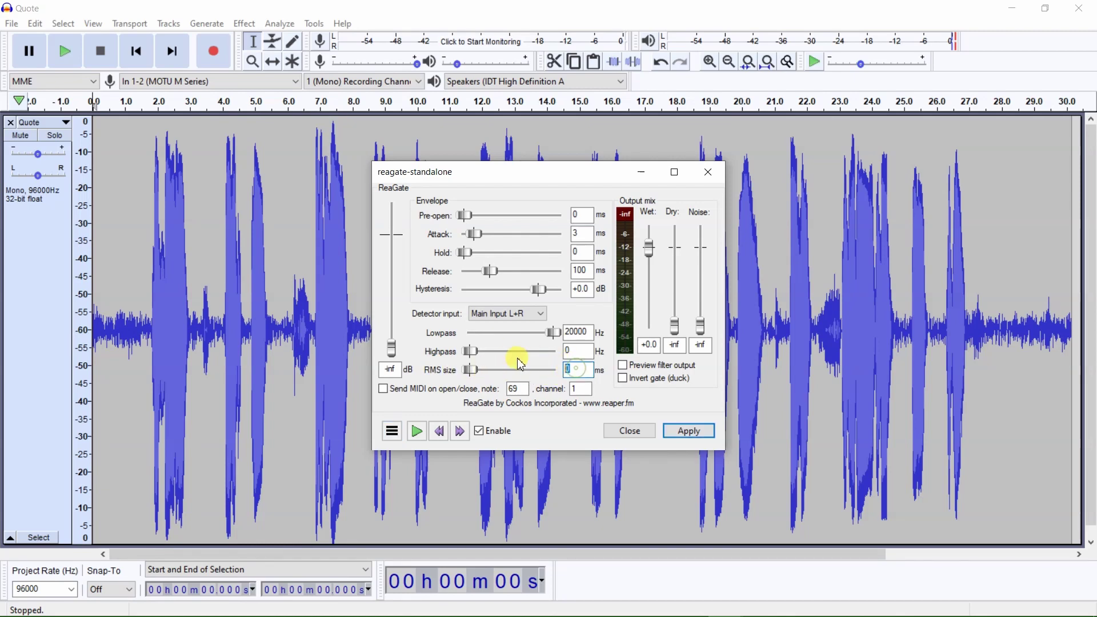
pyautogui.write('1')
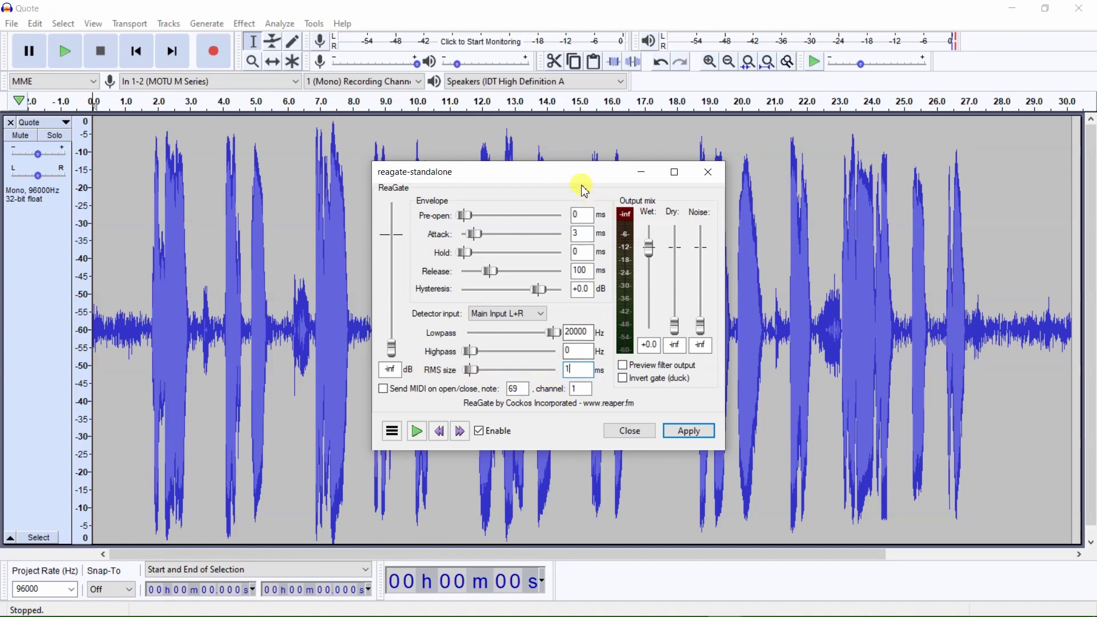
pyautogui.moveTo(571, 181); pyautogui.dragTo(331, 176)
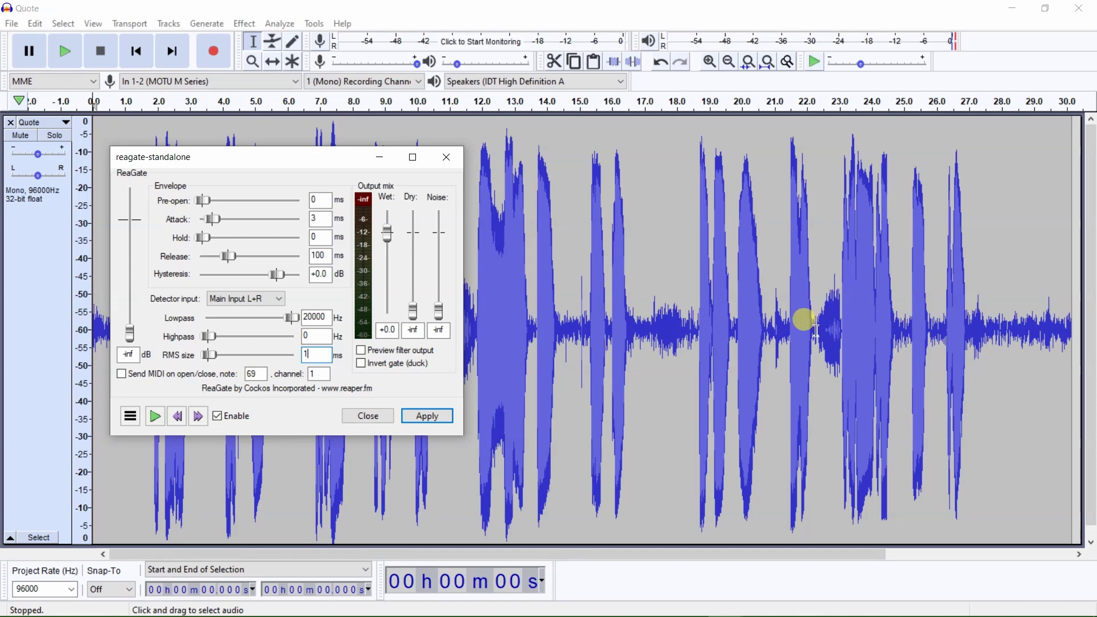
# Step: Loop the breath noise between about 22.35 s and 23.01 s and raise the gate threshold to -44.2 dB
pyautogui.moveTo(819, 329); pyautogui.dragTo(841, 351)
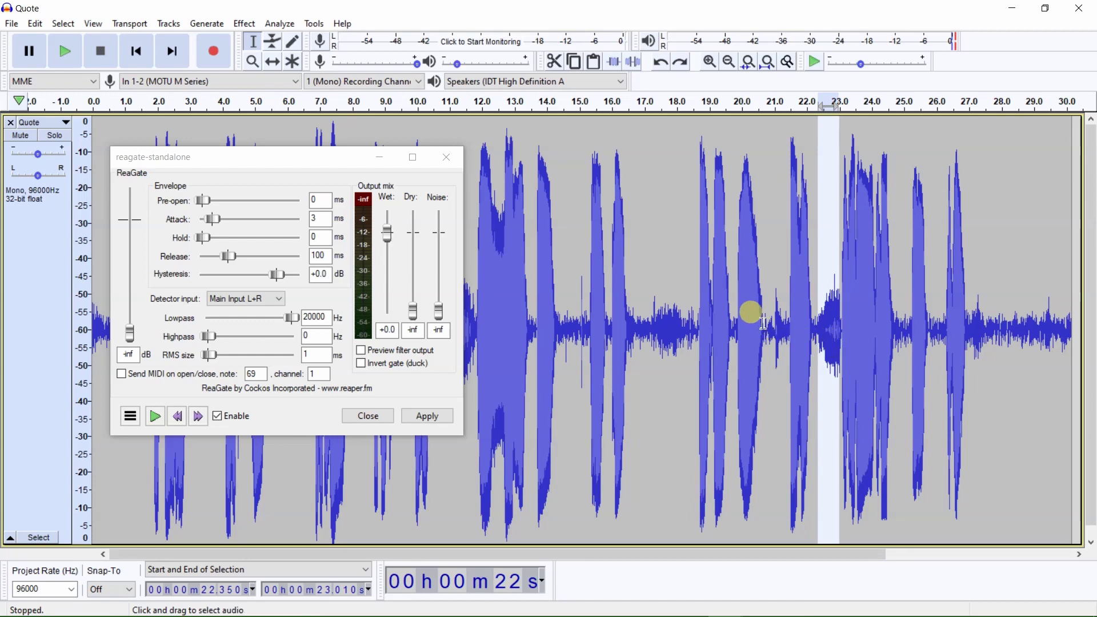
pyautogui.hotkey('shift', 'space')
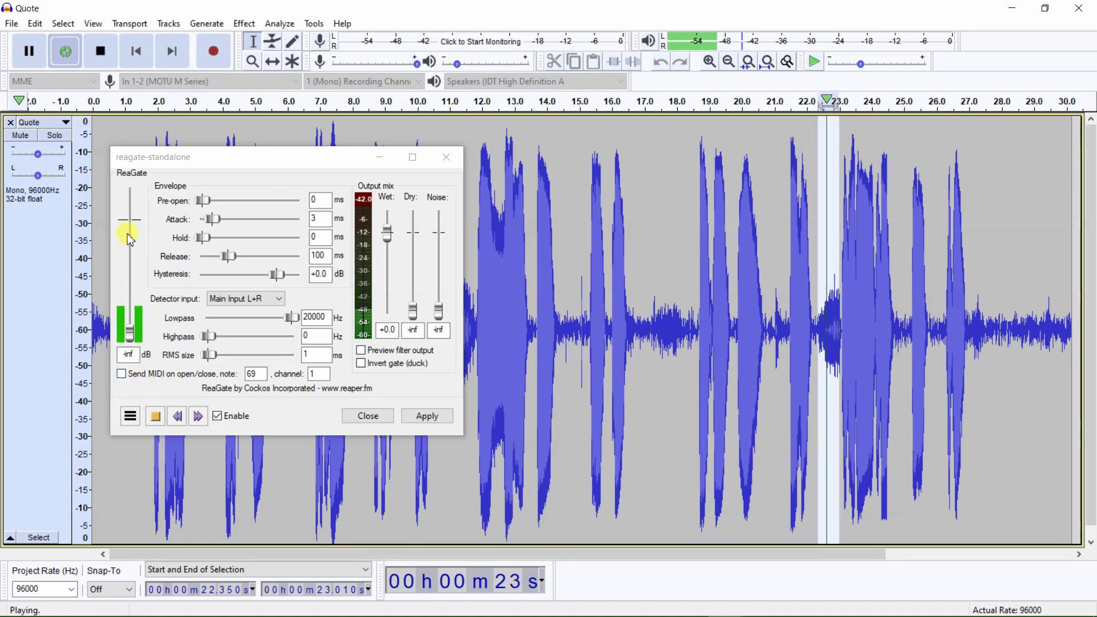
pyautogui.moveTo(133, 339); pyautogui.dragTo(136, 313)
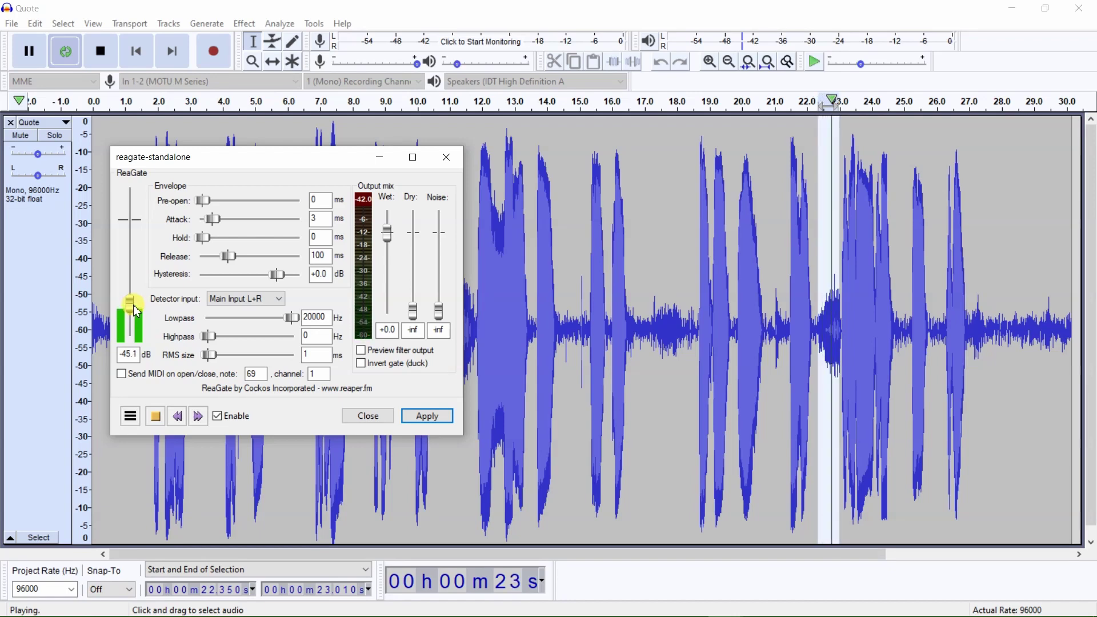
pyautogui.moveTo(134, 306); pyautogui.dragTo(135, 304)
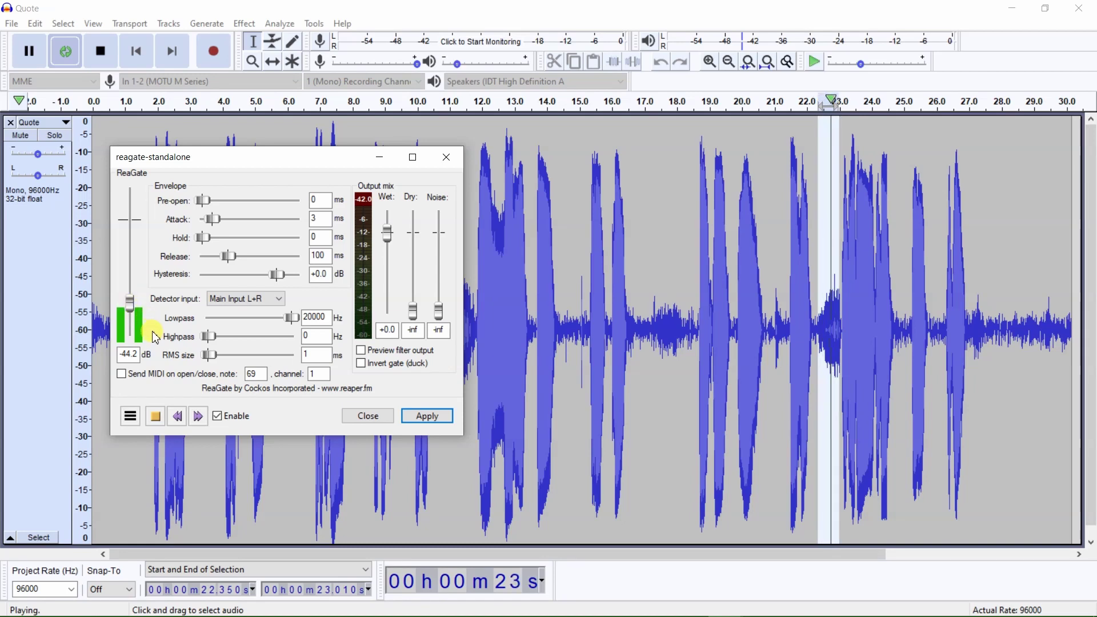
pyautogui.click(159, 418)
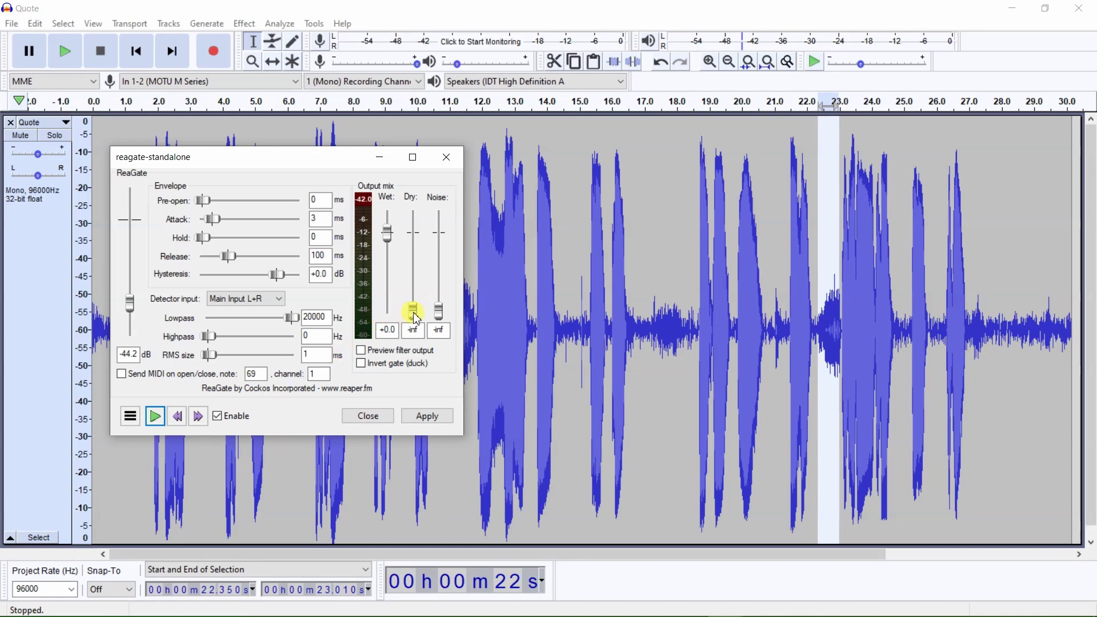
pyautogui.moveTo(413, 312)
pyautogui.mouseDown()
pyautogui.moveTo(426, 206)
pyautogui.moveTo(413, 320)
pyautogui.mouseUp()
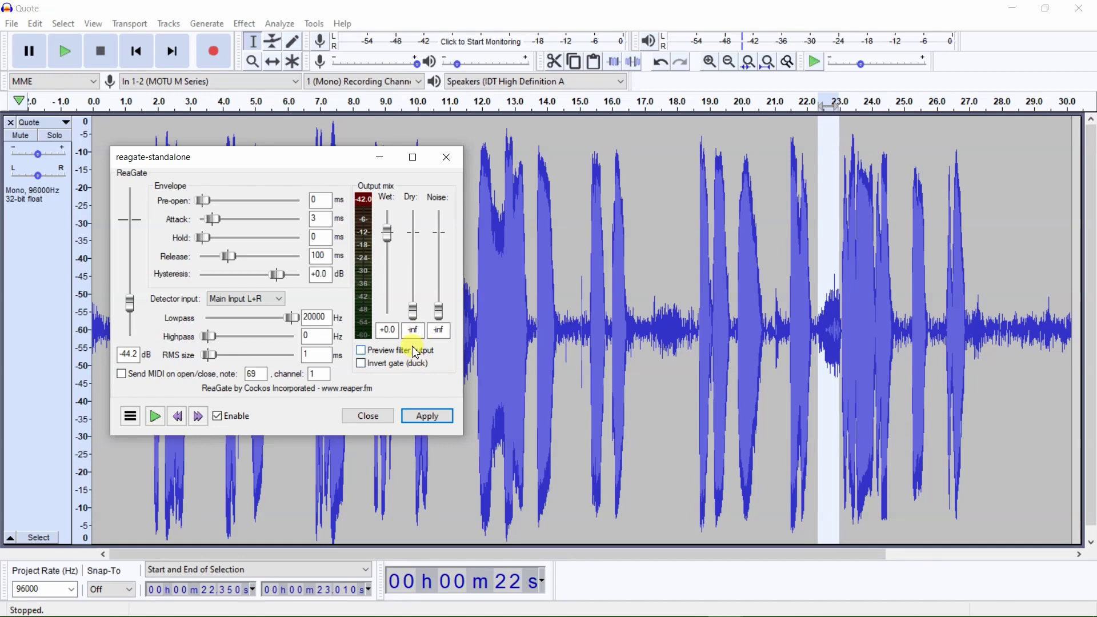
pyautogui.moveTo(415, 311)
pyautogui.mouseDown()
pyautogui.moveTo(416, 216)
pyautogui.moveTo(416, 320)
pyautogui.mouseUp()
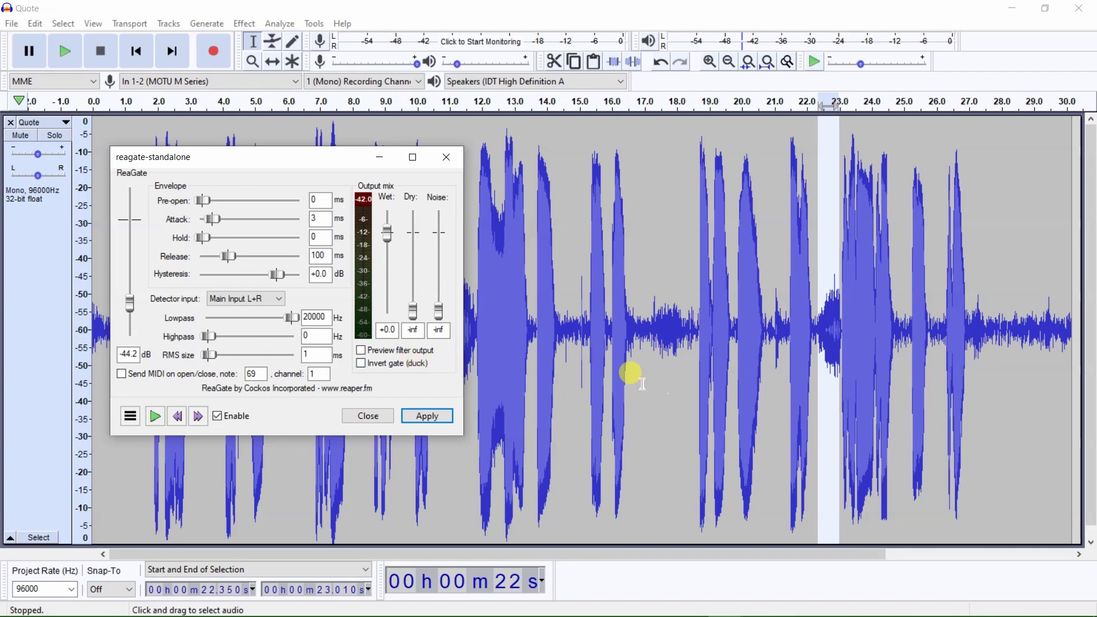
# Step: Select the spoken word from about 21.234 s to 22.349 s with its surrounding silence and play it back
pyautogui.hotkey('ctrl', '1')
pyautogui.hotkey('ctrl', '1')
pyautogui.hotkey('ctrl', '1')
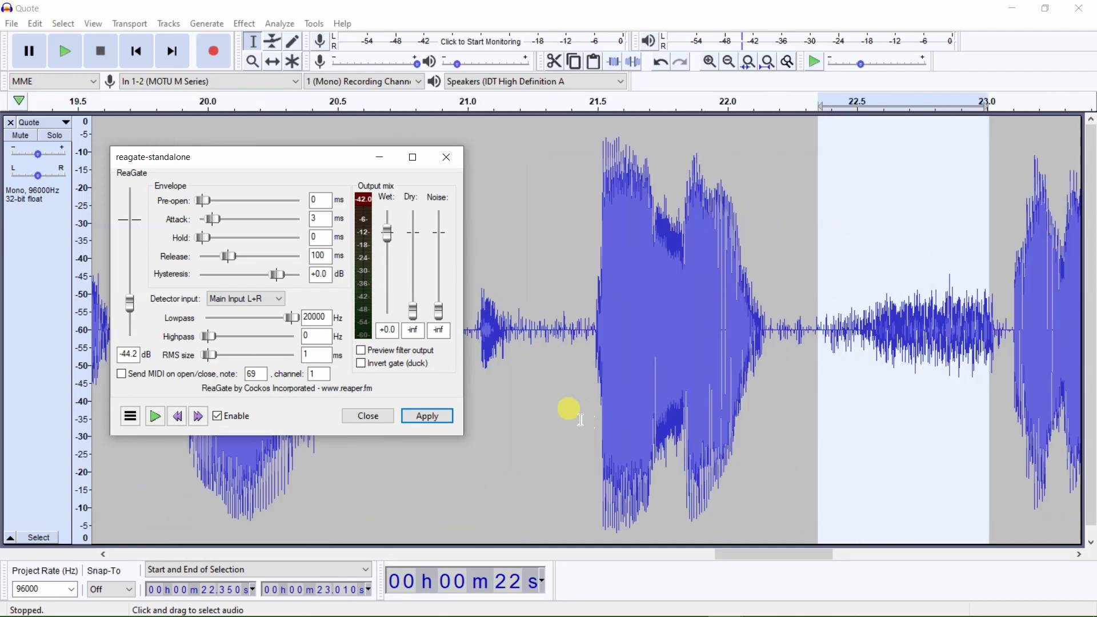
pyautogui.click(560, 406)
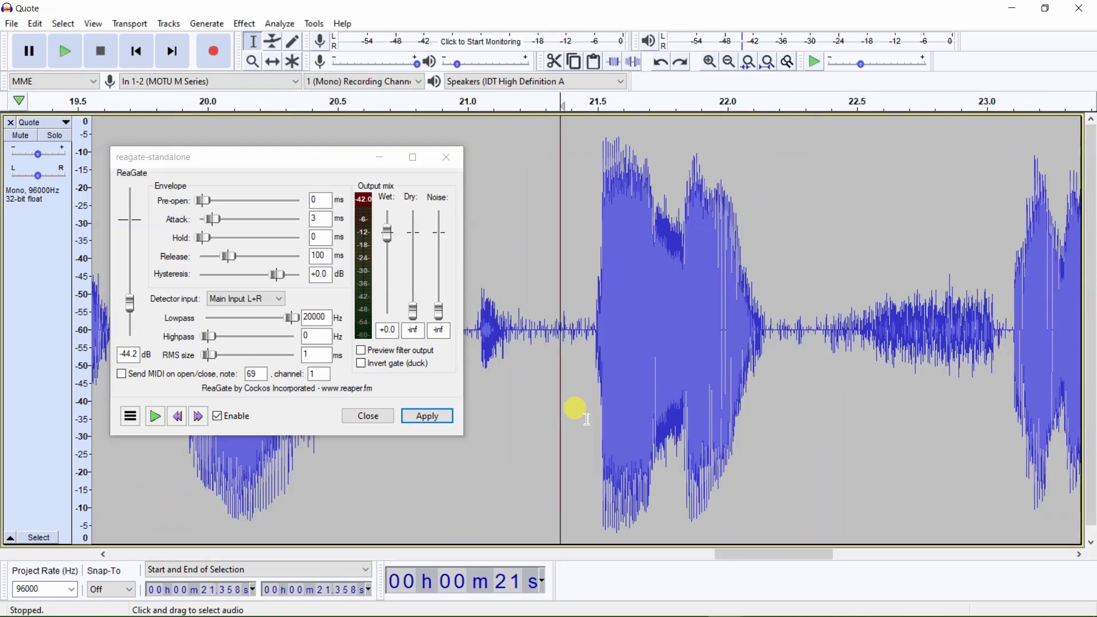
pyautogui.hotkey('ctrl', '1')
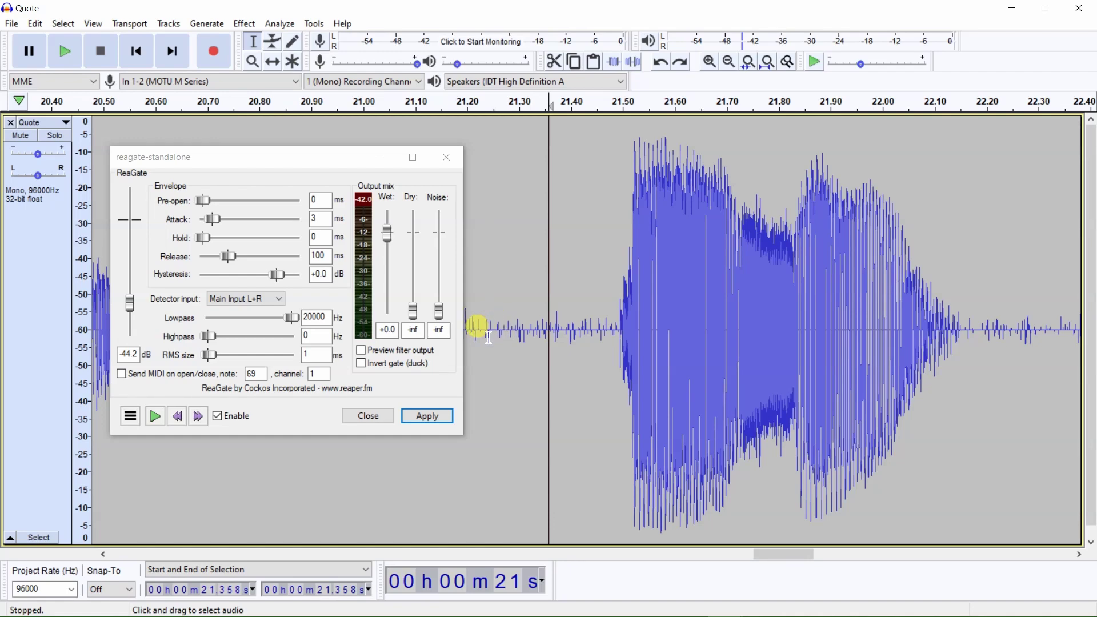
pyautogui.moveTo(485, 338); pyautogui.dragTo(1066, 403)
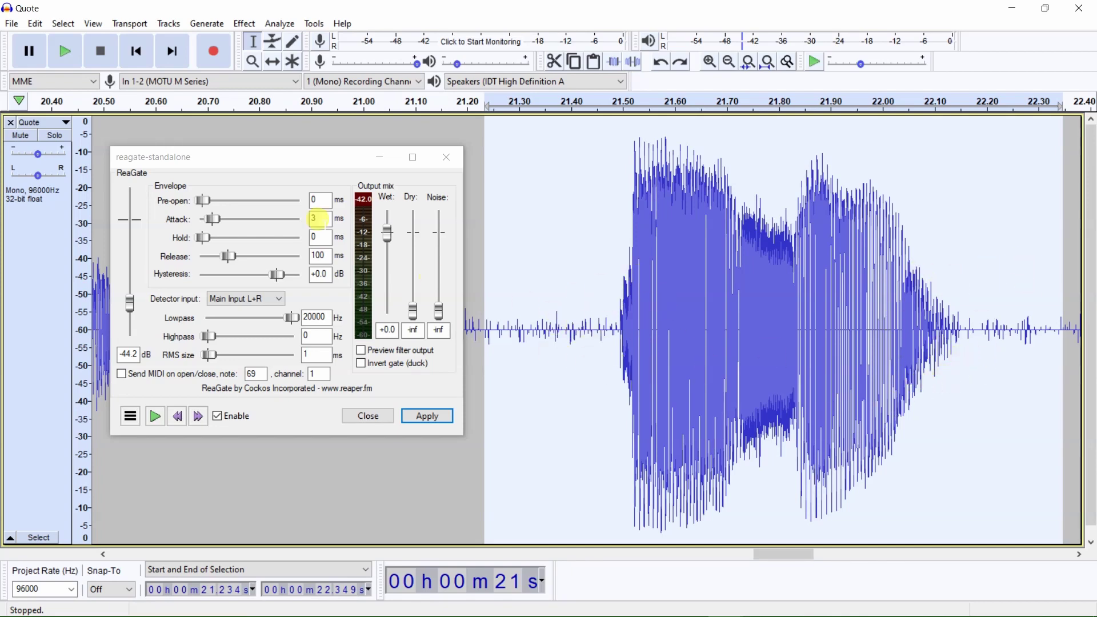
pyautogui.click(66, 53)
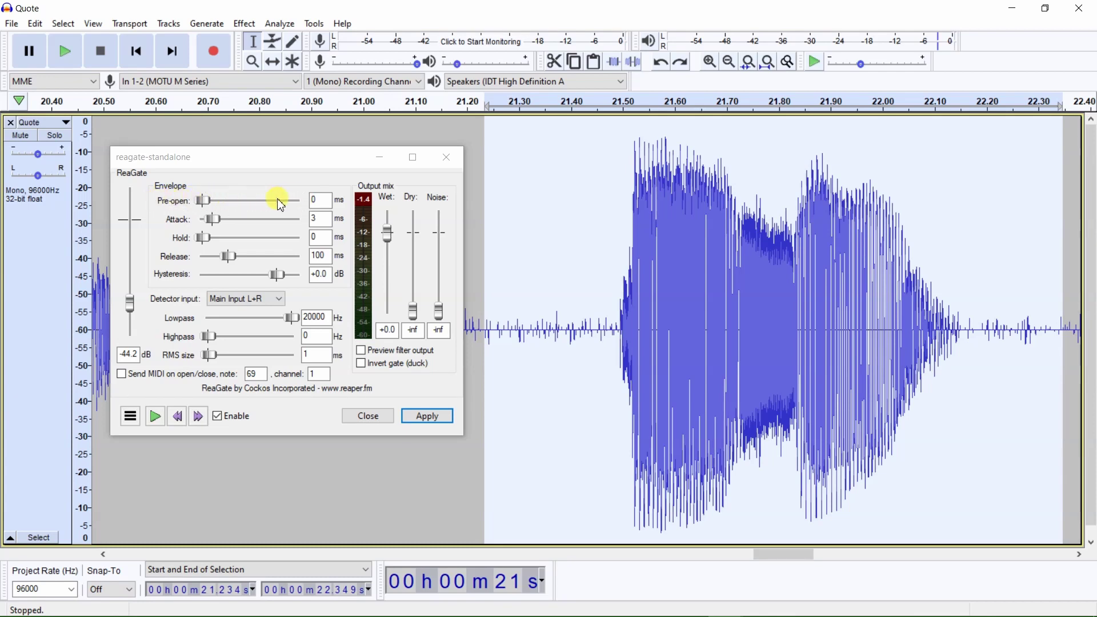
# Step: Try the gate on the selected word with the current envelope settings and undo it
pyautogui.doubleClick(314, 199)
pyautogui.click(434, 417)
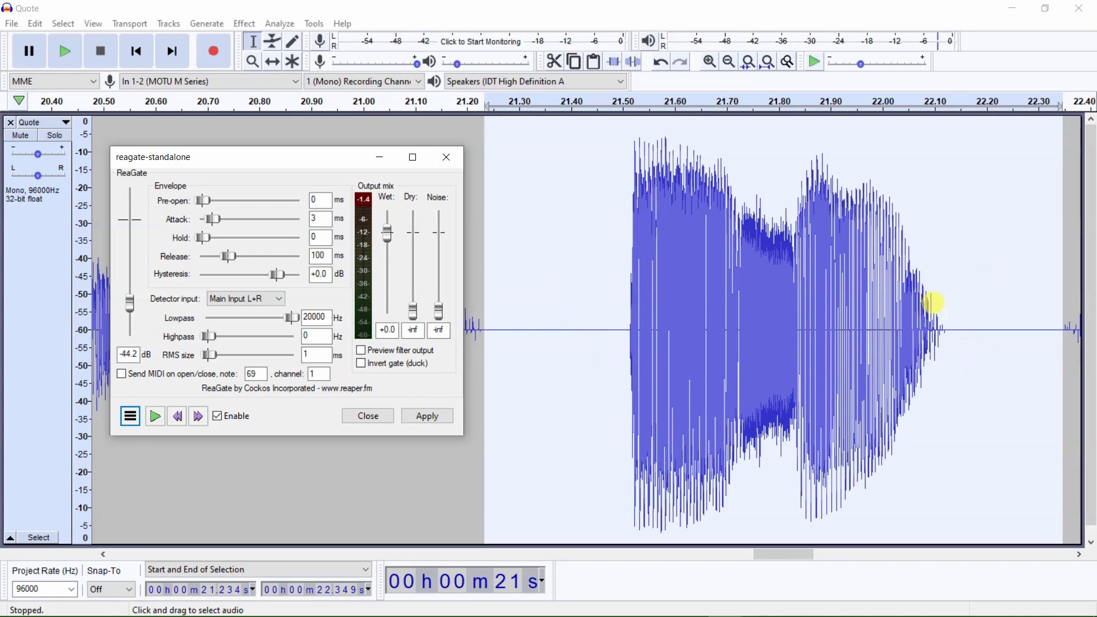
pyautogui.click(33, 24)
pyautogui.click(58, 42)
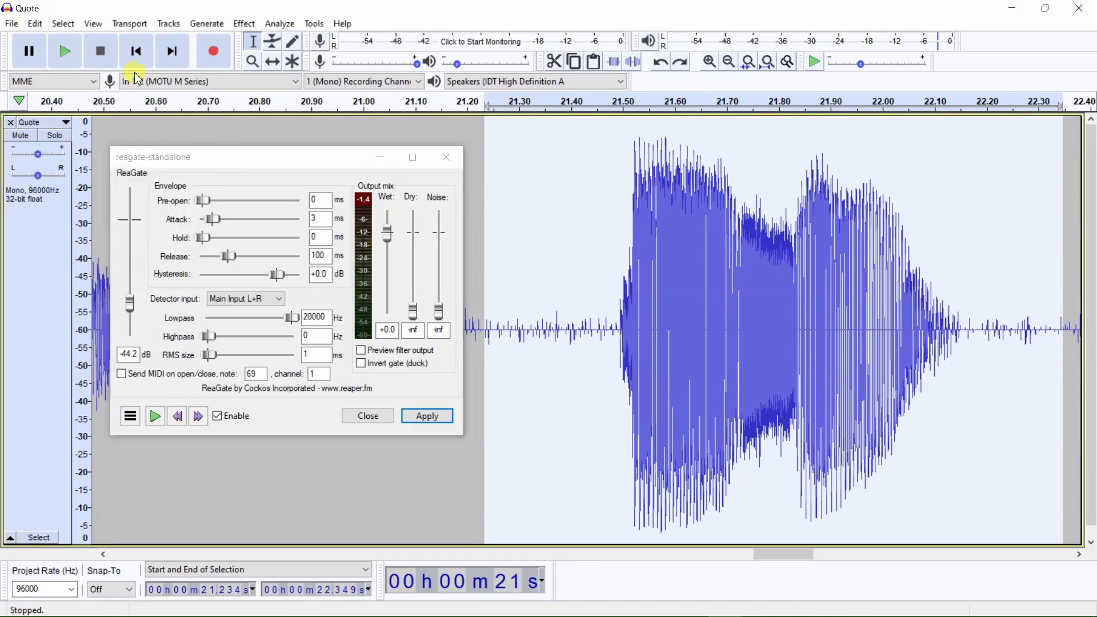
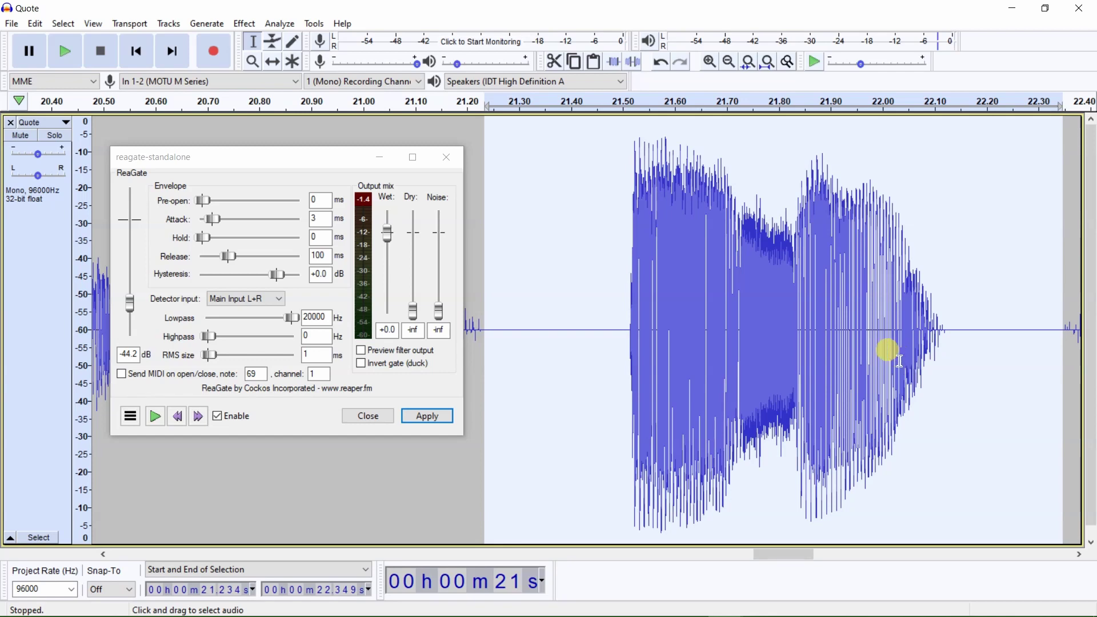
pyautogui.click(35, 24)
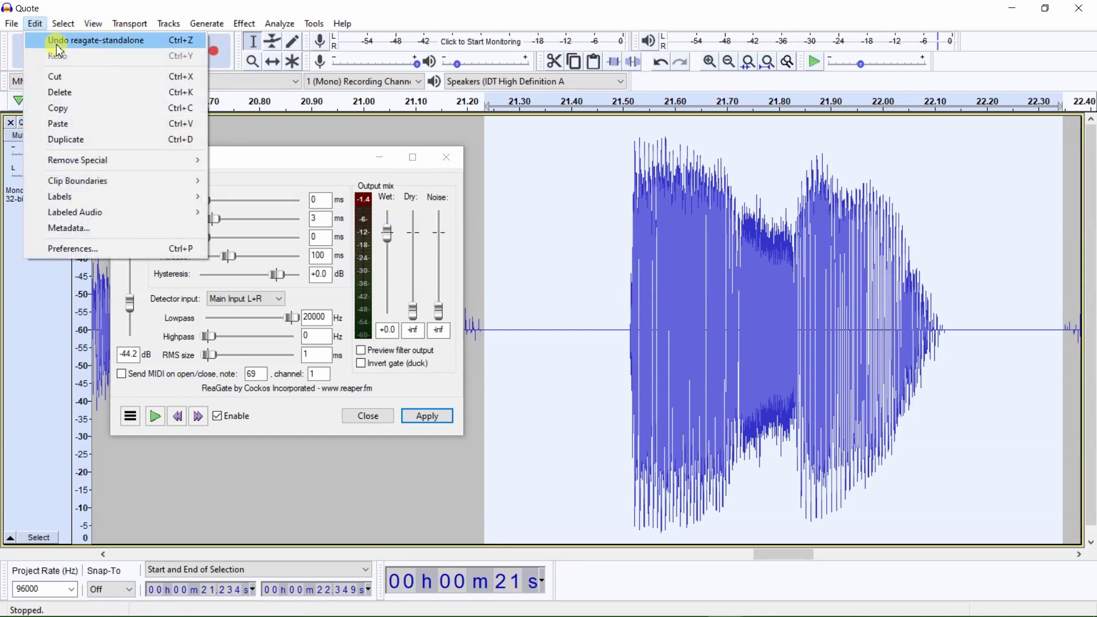
pyautogui.click(57, 43)
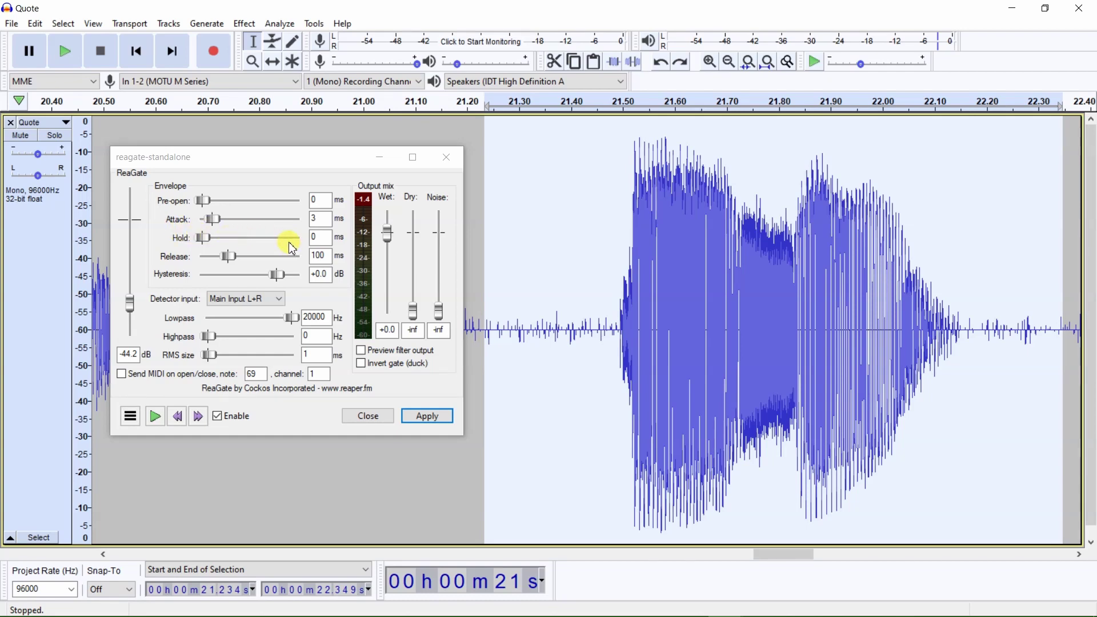
# Step: Set the gate's hold time to 50 ms, try it on the selected word, and undo the processing
pyautogui.click(318, 237)
pyautogui.click(317, 235)
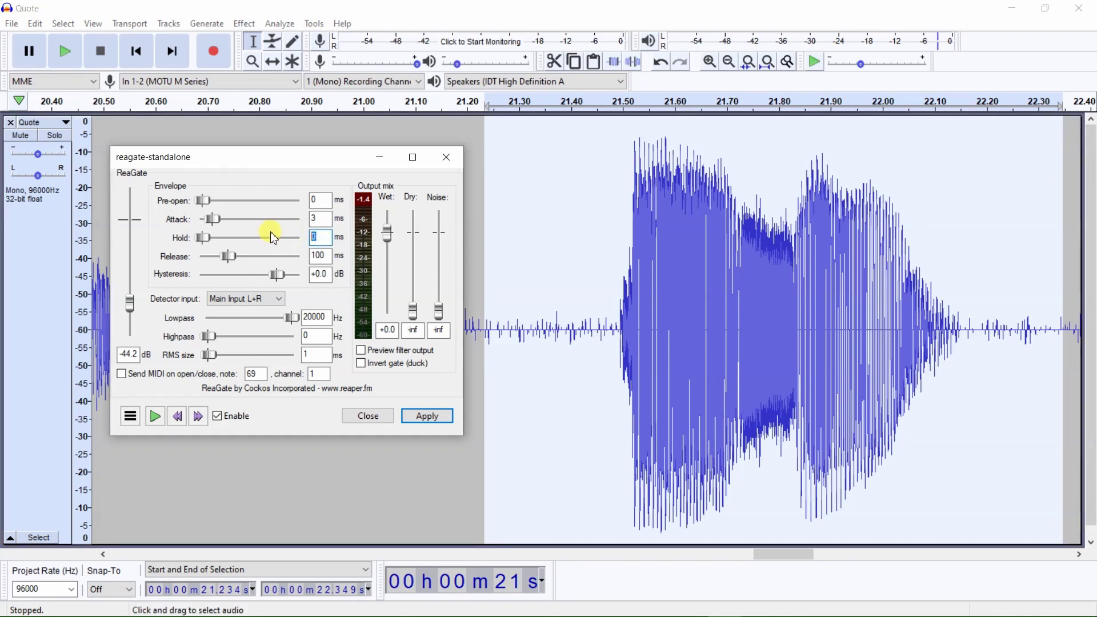
pyautogui.write('50')
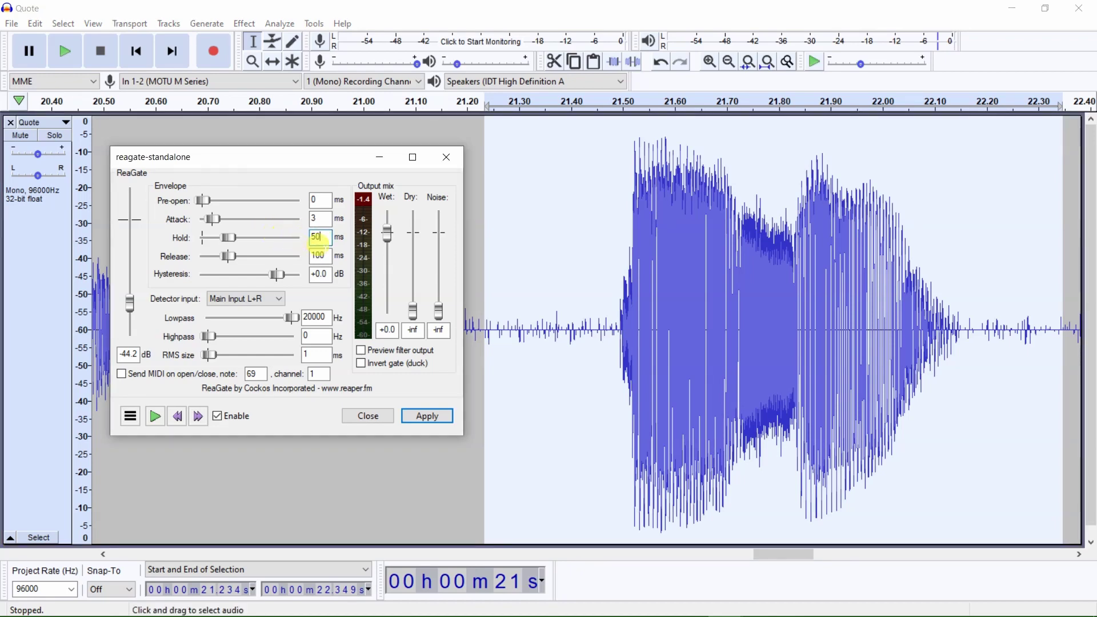
pyautogui.click(427, 416)
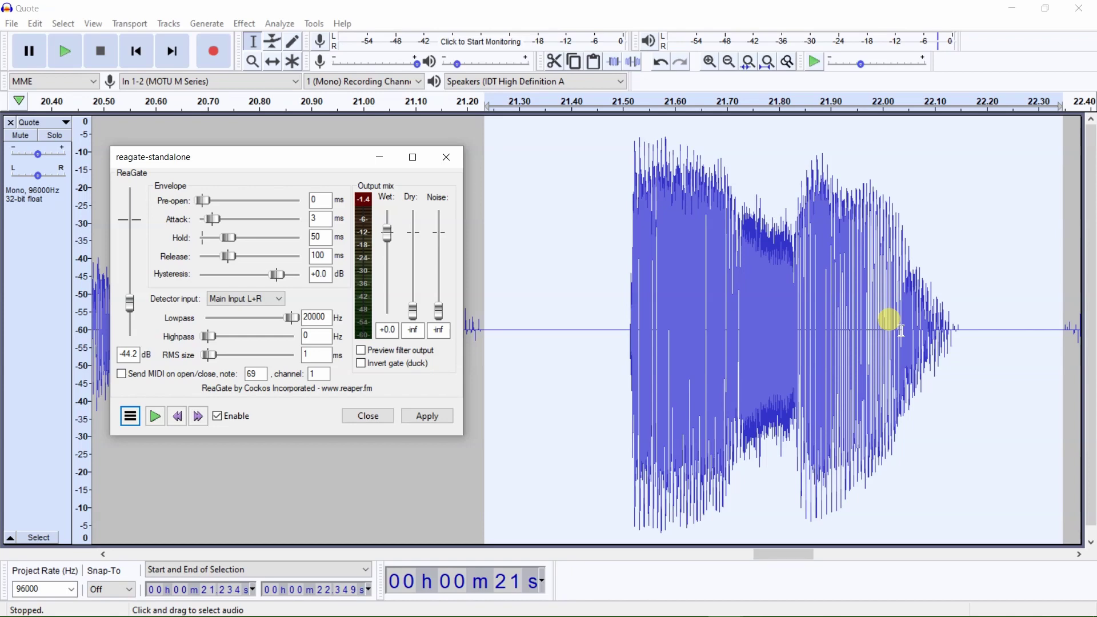
pyautogui.click(35, 24)
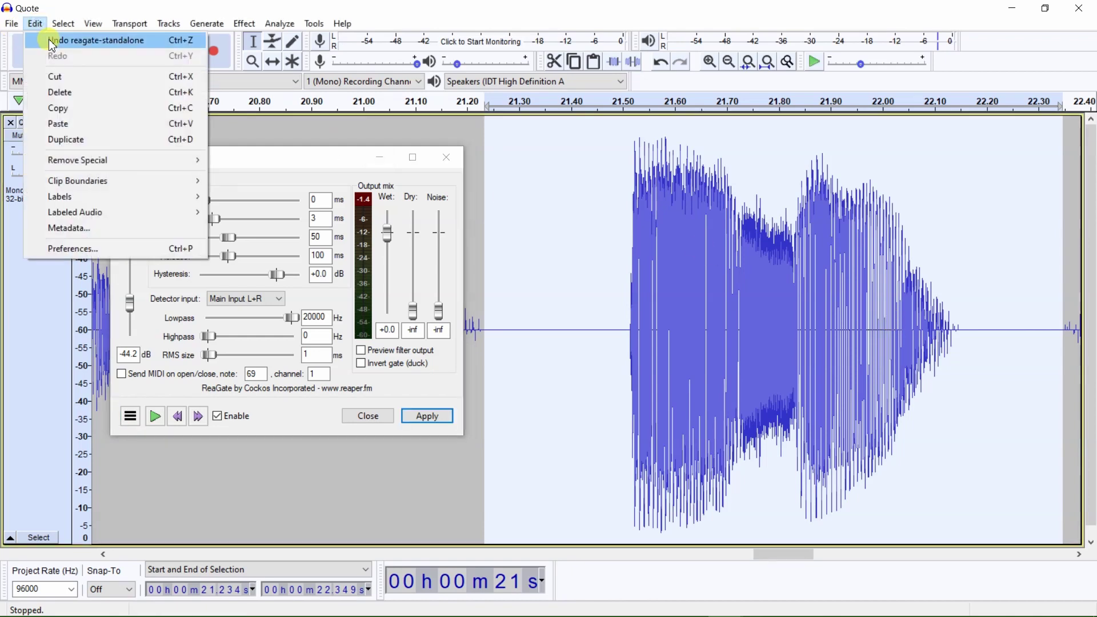
pyautogui.click(51, 42)
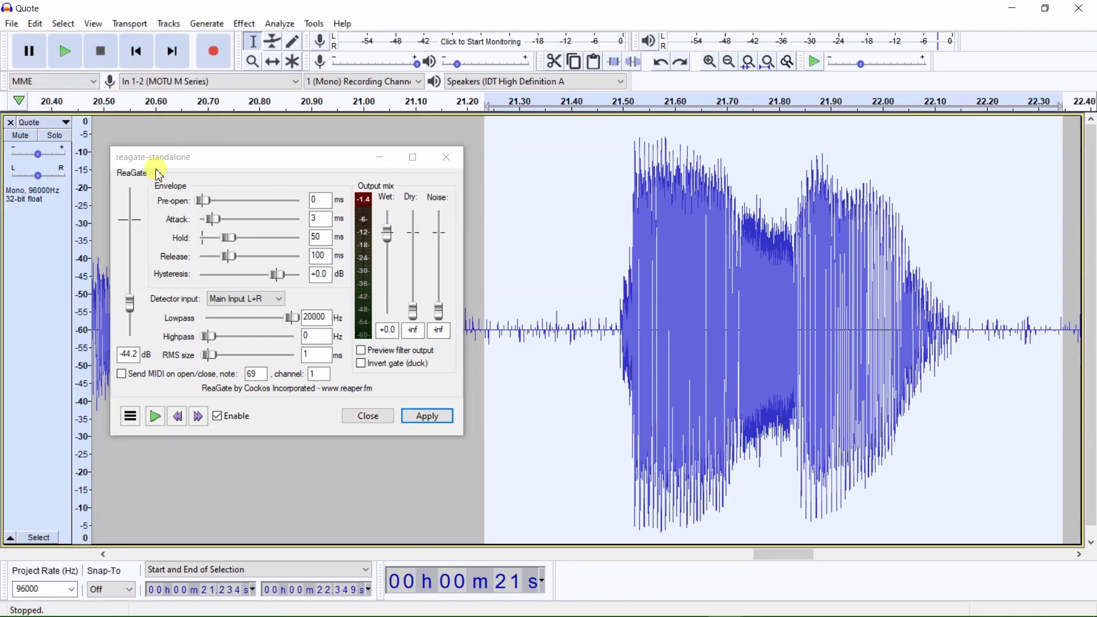
# Step: Set the gate's hold time to 60 ms, try it on the selected word, and undo the processing
pyautogui.doubleClick(318, 236)
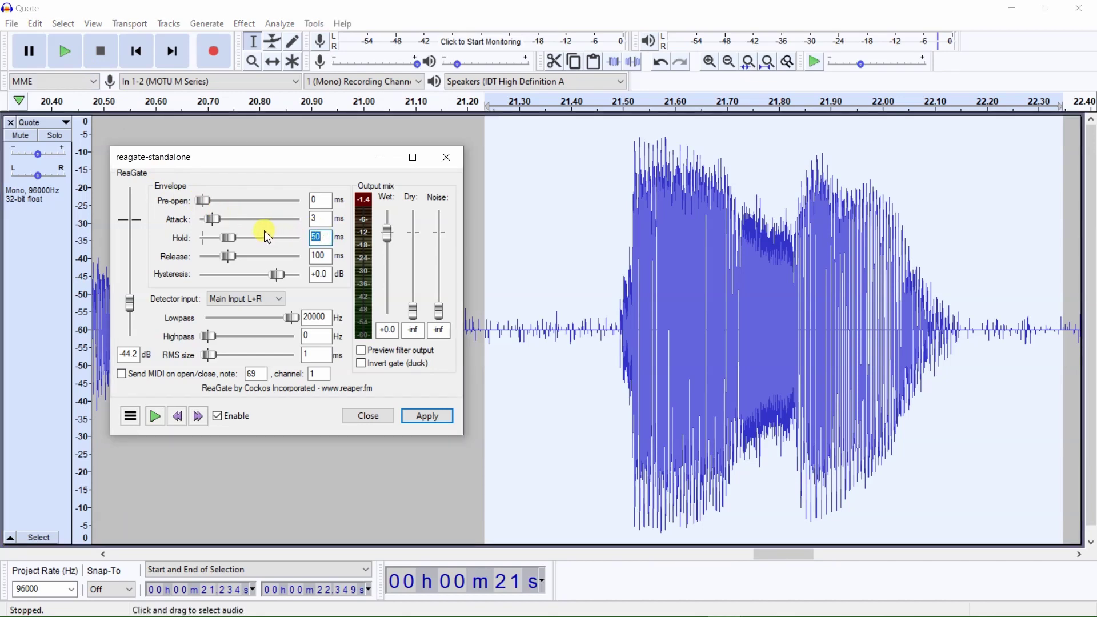
pyautogui.write('60')
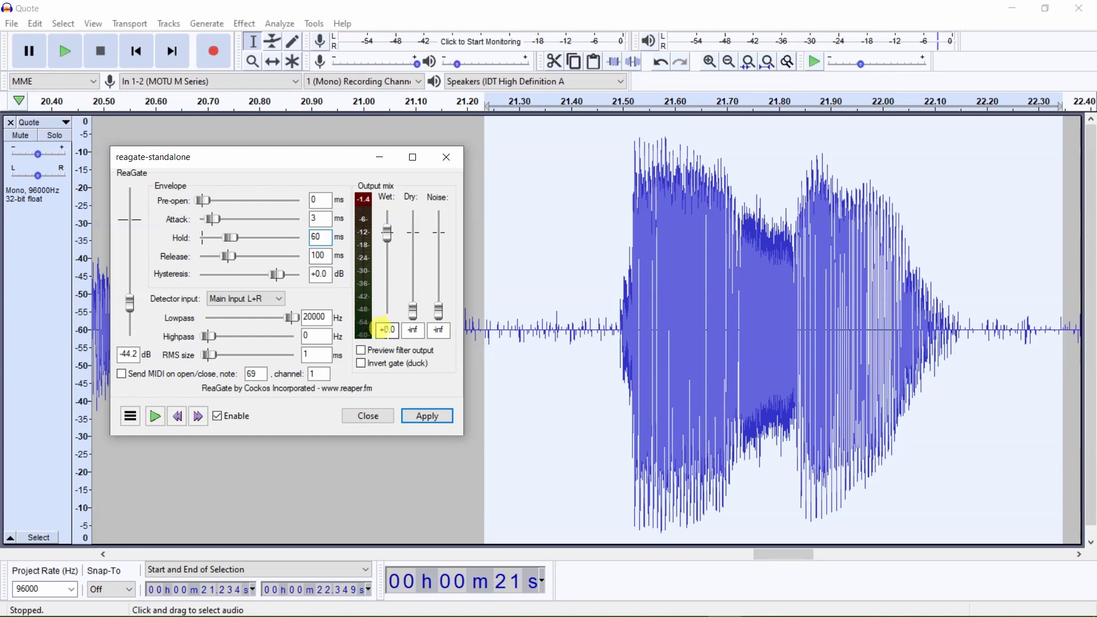
pyautogui.click(428, 416)
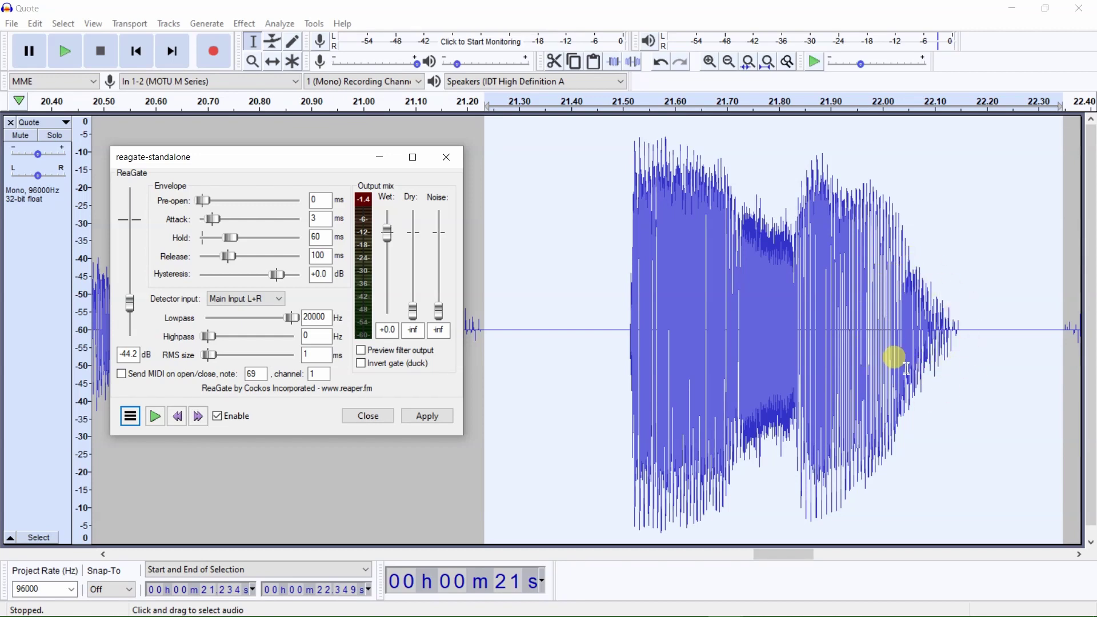
pyautogui.click(36, 23)
pyautogui.click(45, 39)
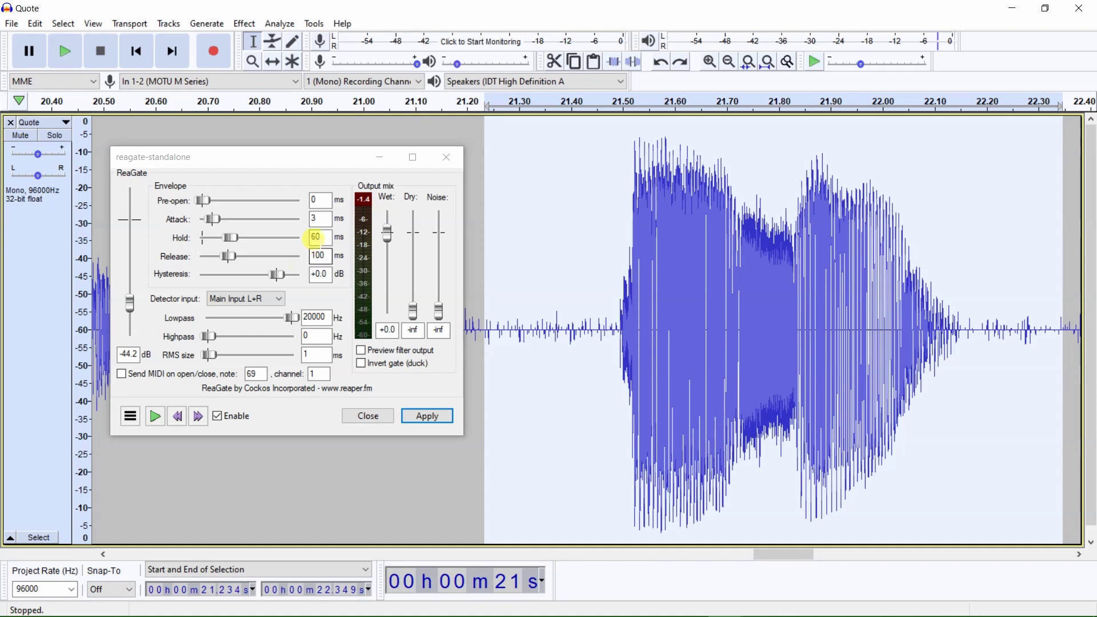
# Step: Raise the hold time to 70 ms, test the gate on the selected word, and undo the processing
pyautogui.click(313, 236)
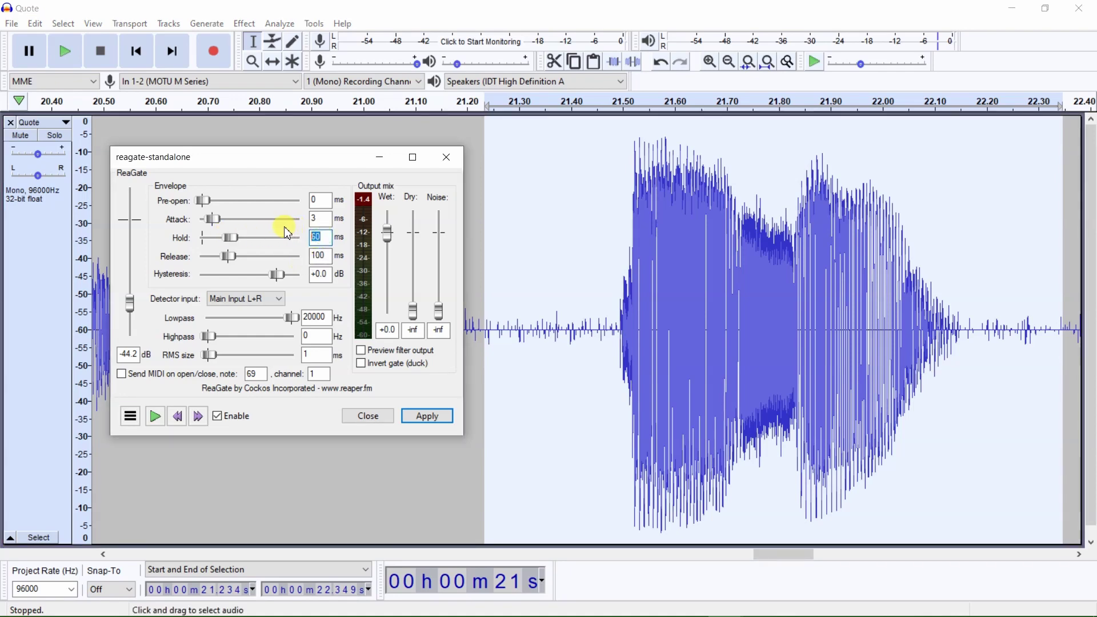
pyautogui.write('70')
pyautogui.click(426, 417)
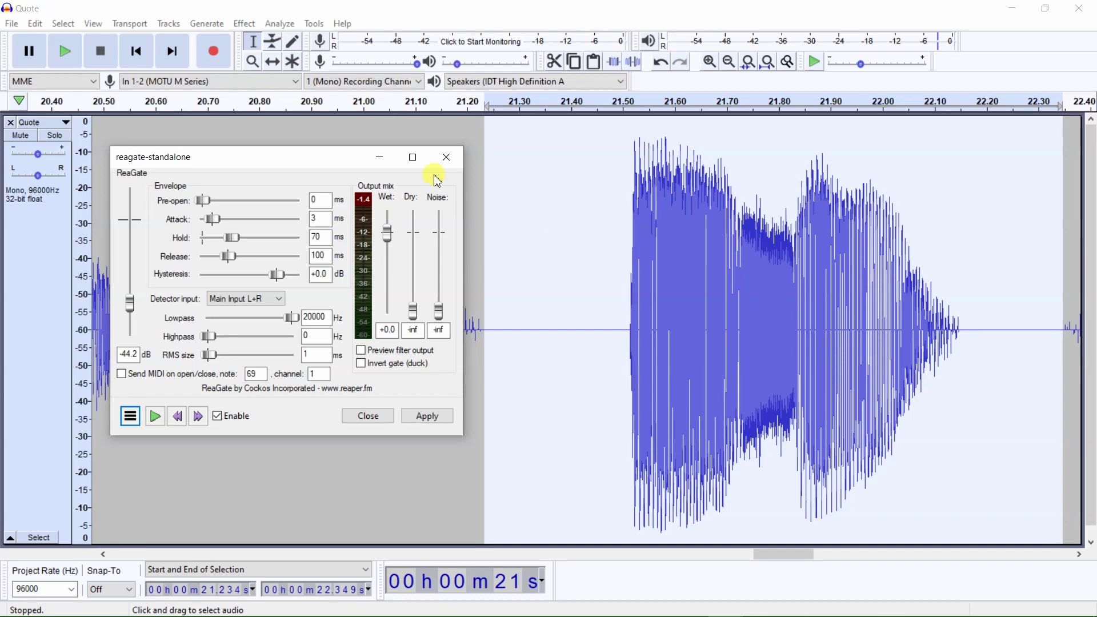
pyautogui.click(35, 24)
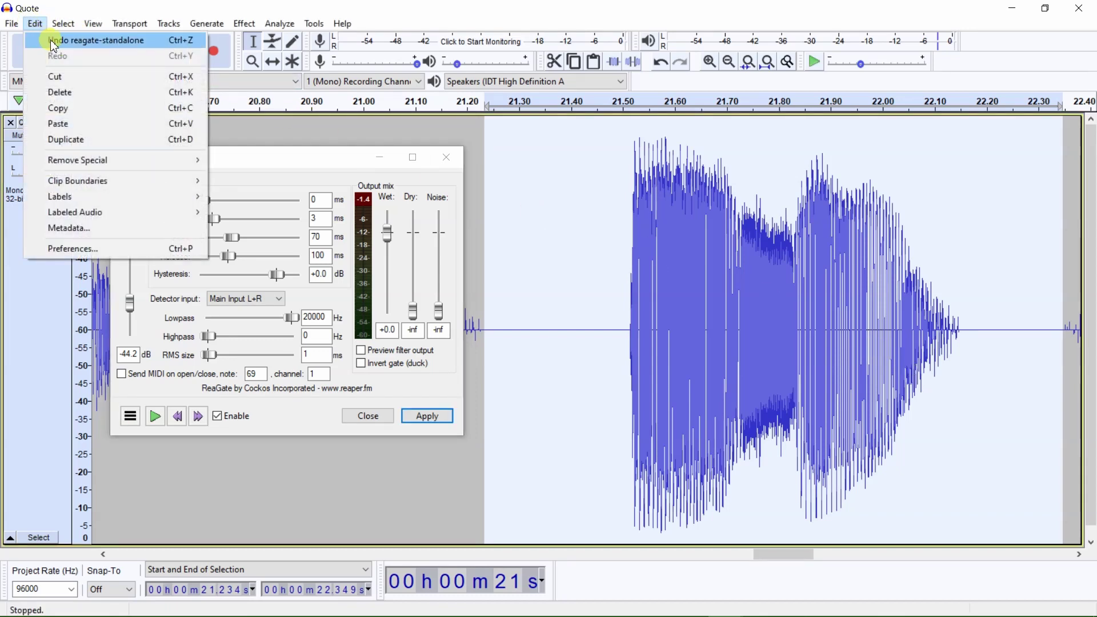
pyautogui.click(53, 39)
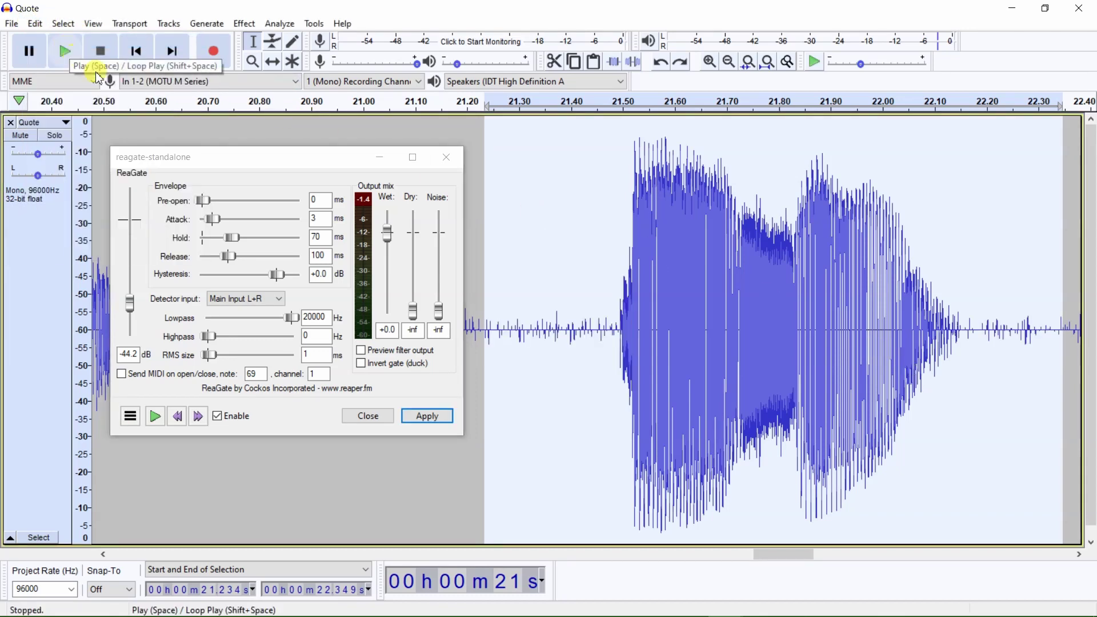
# Step: Raise the hold time to 80 ms, test the gate on the selected word, and undo the processing
pyautogui.doubleClick(319, 235)
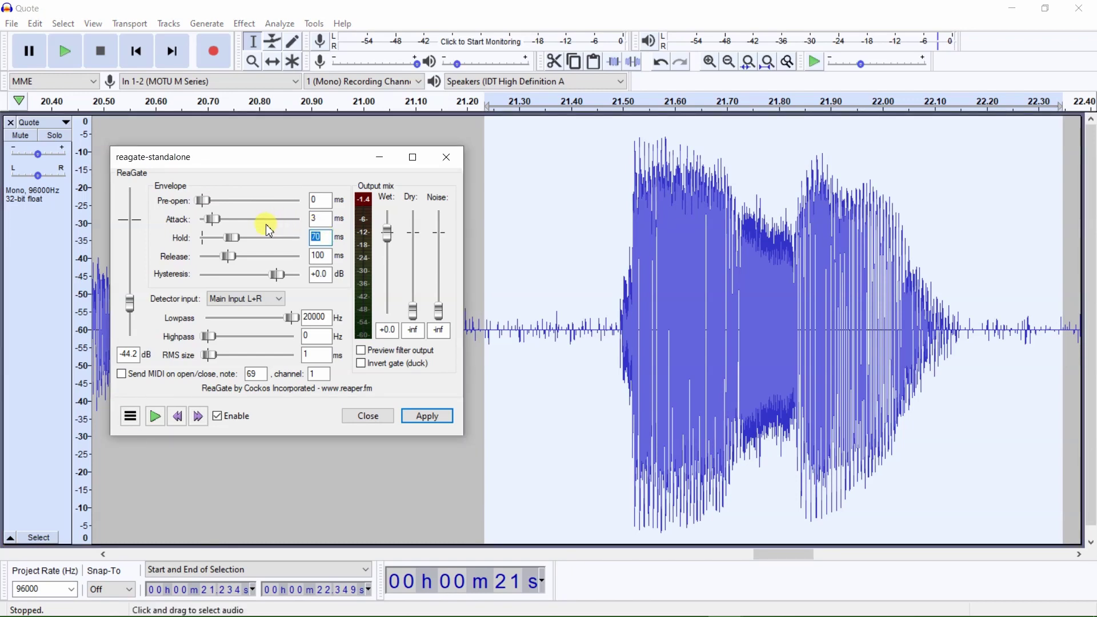
pyautogui.write('80')
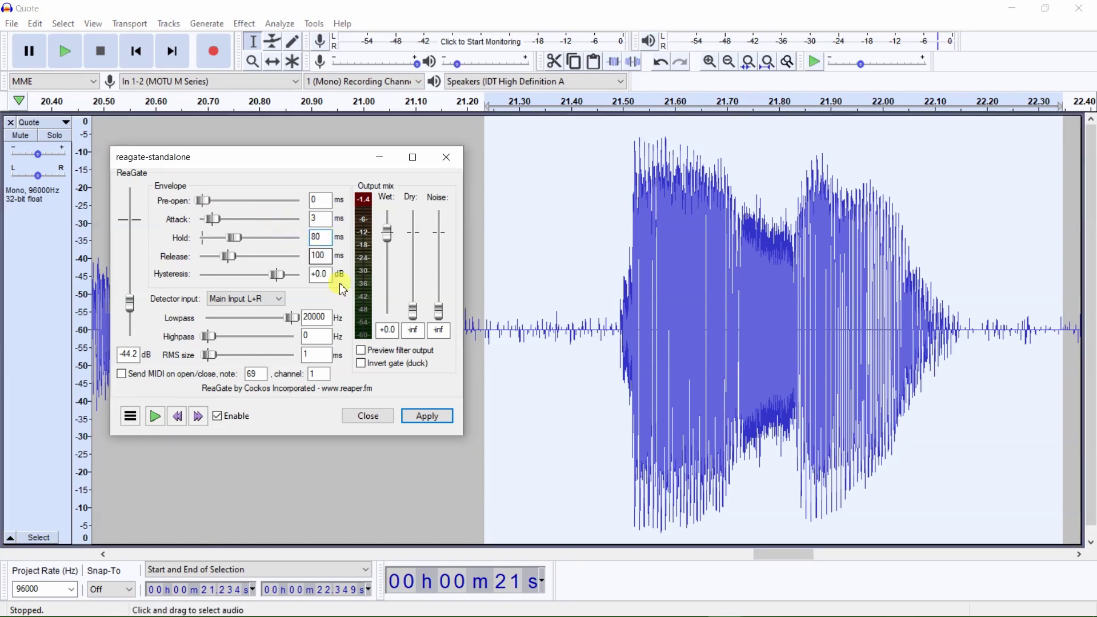
pyautogui.click(428, 416)
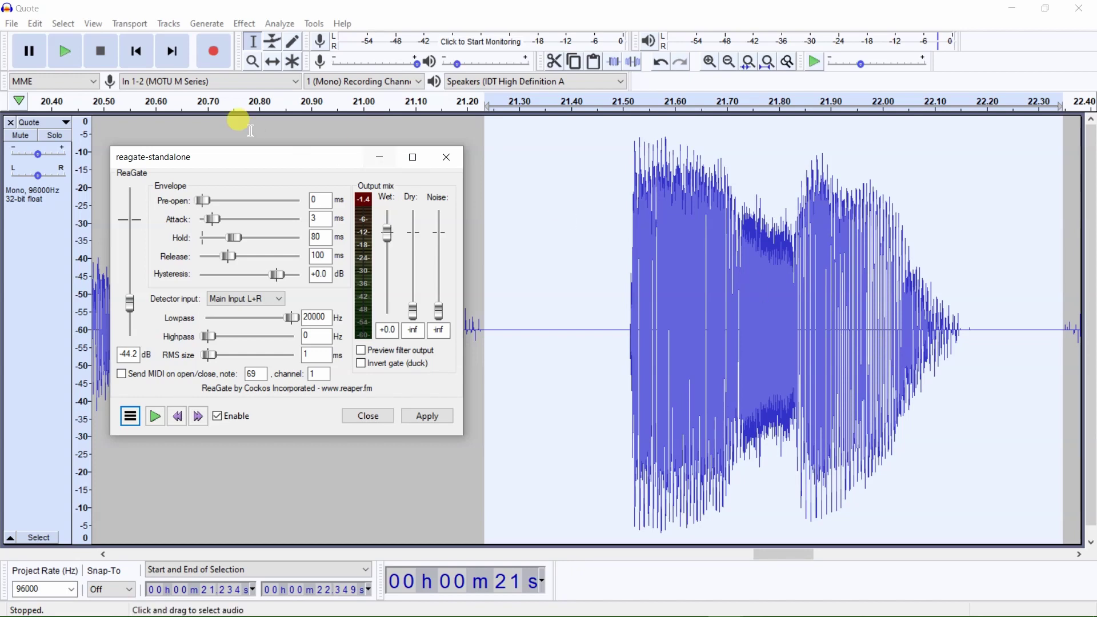
pyautogui.click(34, 24)
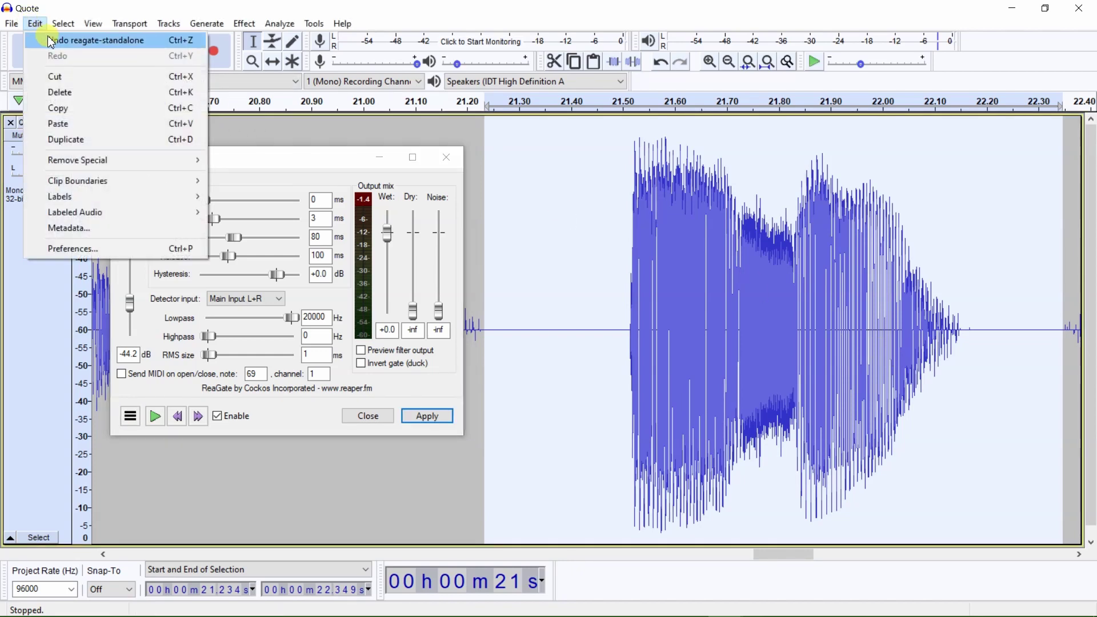
pyautogui.click(51, 40)
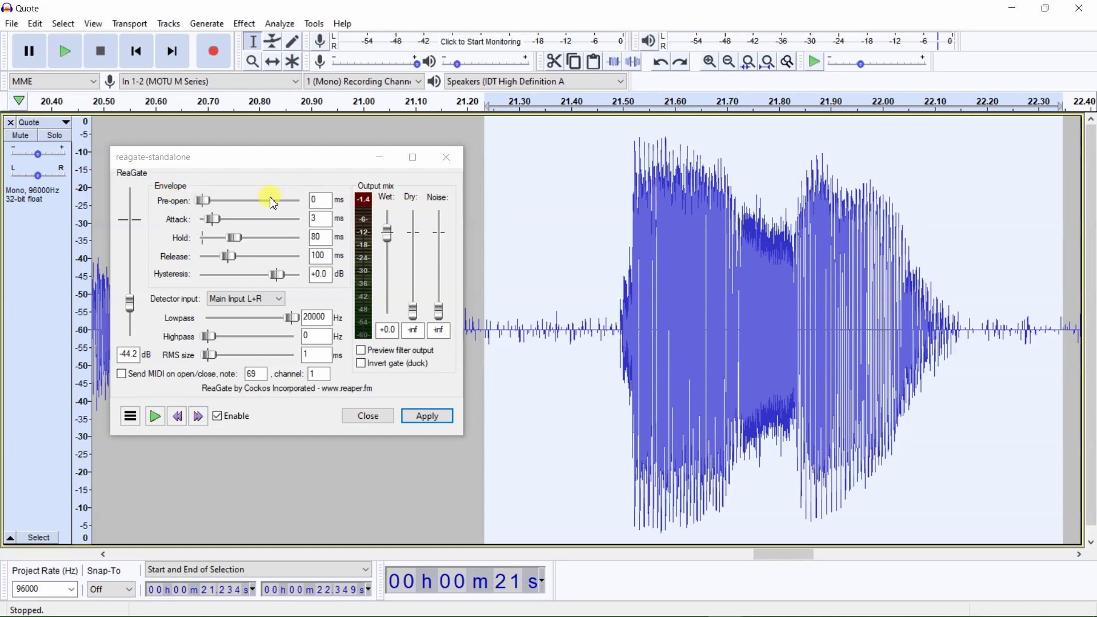
# Step: Set the gate's pre-open time to 5 ms, try it on the selected word, and undo the processing
pyautogui.doubleClick(315, 198)
pyautogui.write('5')
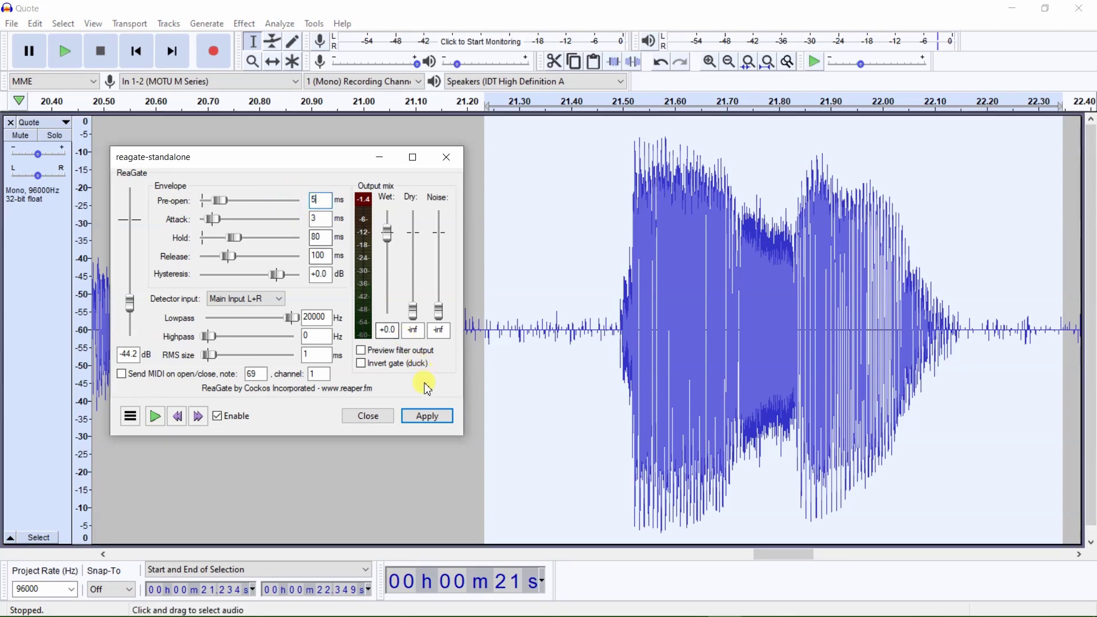
pyautogui.click(425, 417)
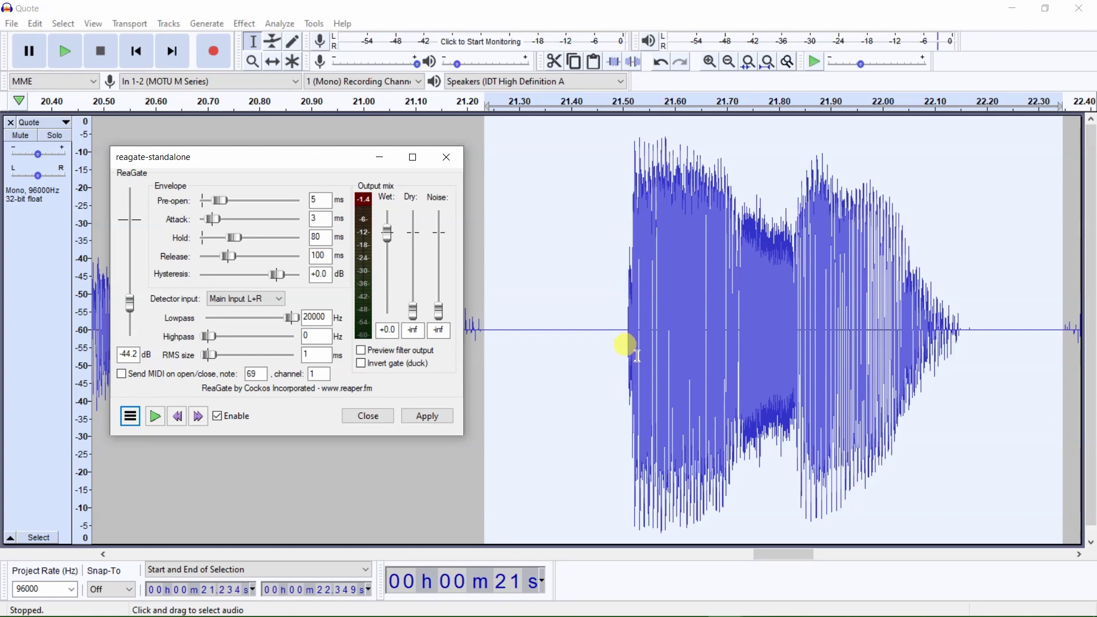
pyautogui.click(35, 23)
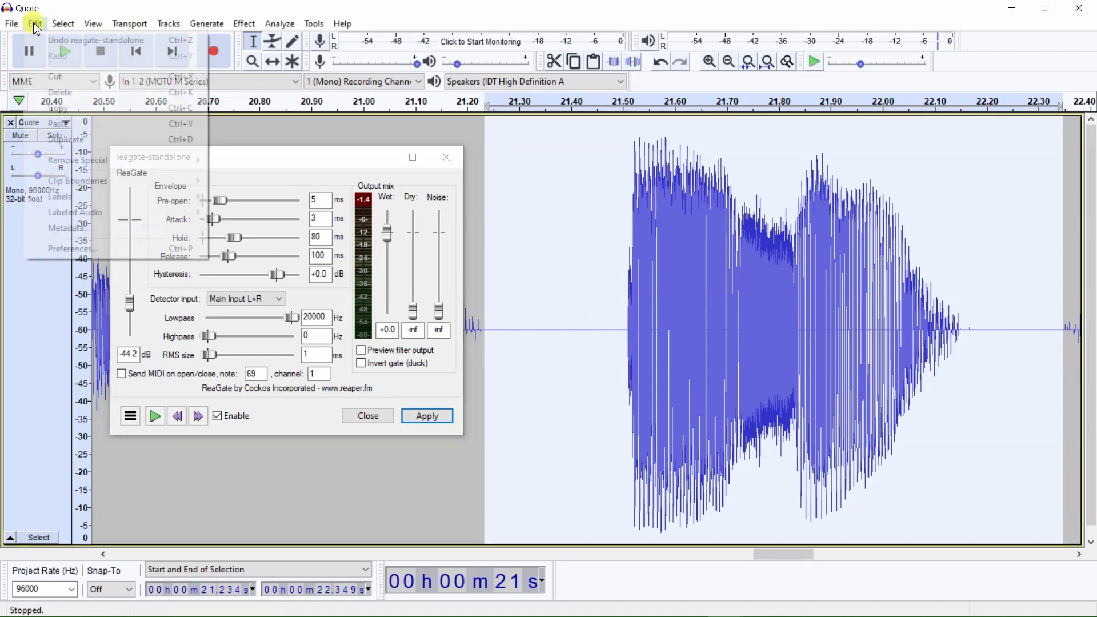
pyautogui.click(54, 43)
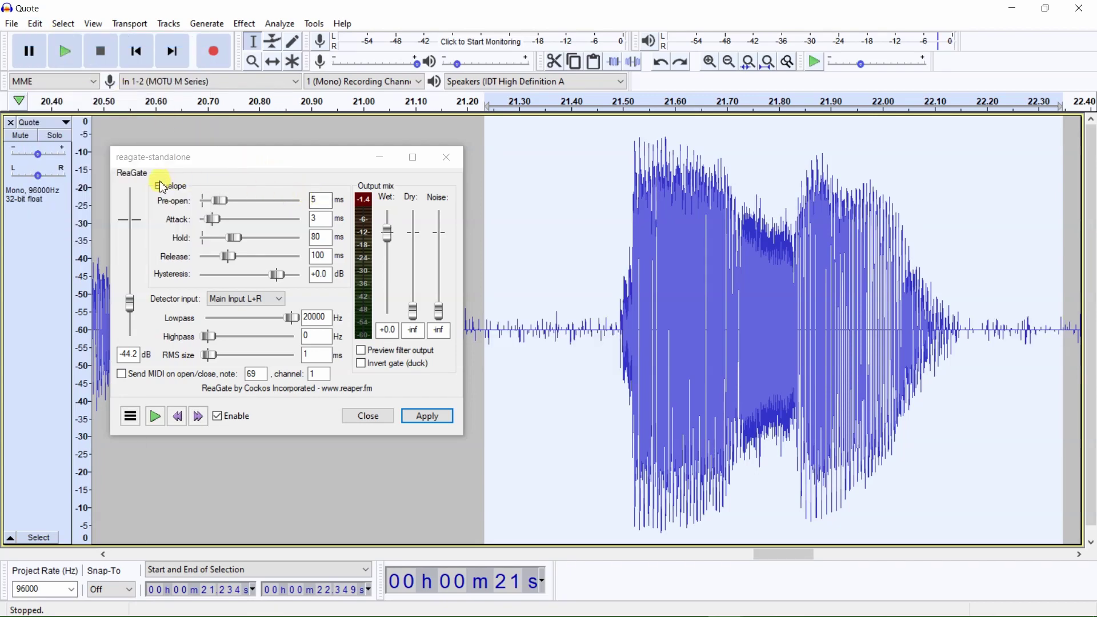
# Step: Raise the pre-open time to 10 ms, test the gate on the selected word, and undo the processing
pyautogui.doubleClick(314, 199)
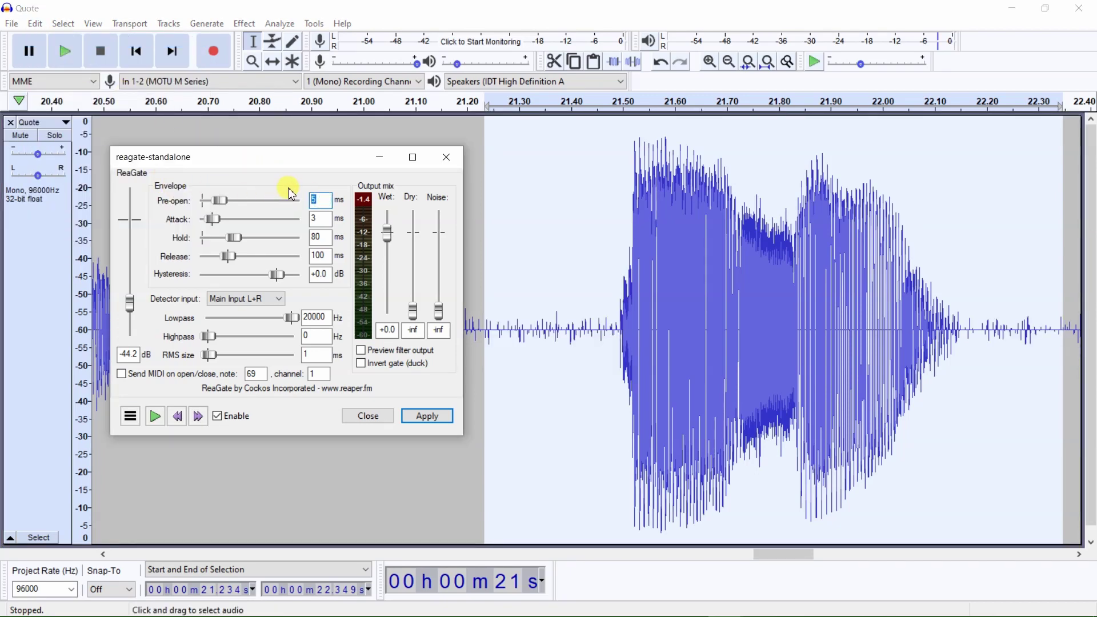
pyautogui.write('10')
pyautogui.click(427, 416)
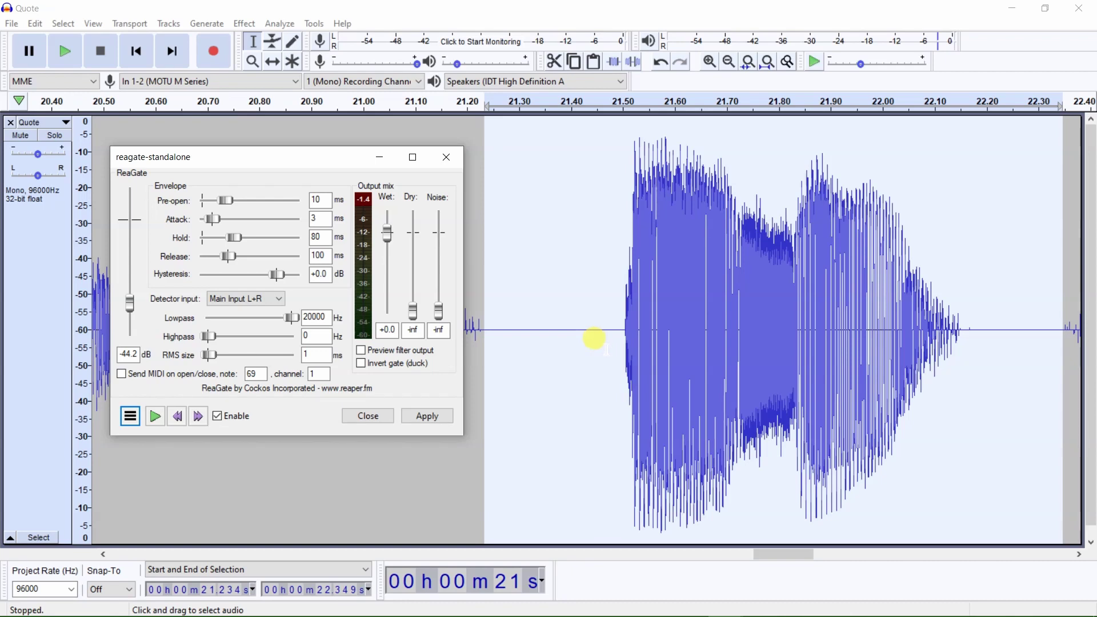
pyautogui.click(35, 23)
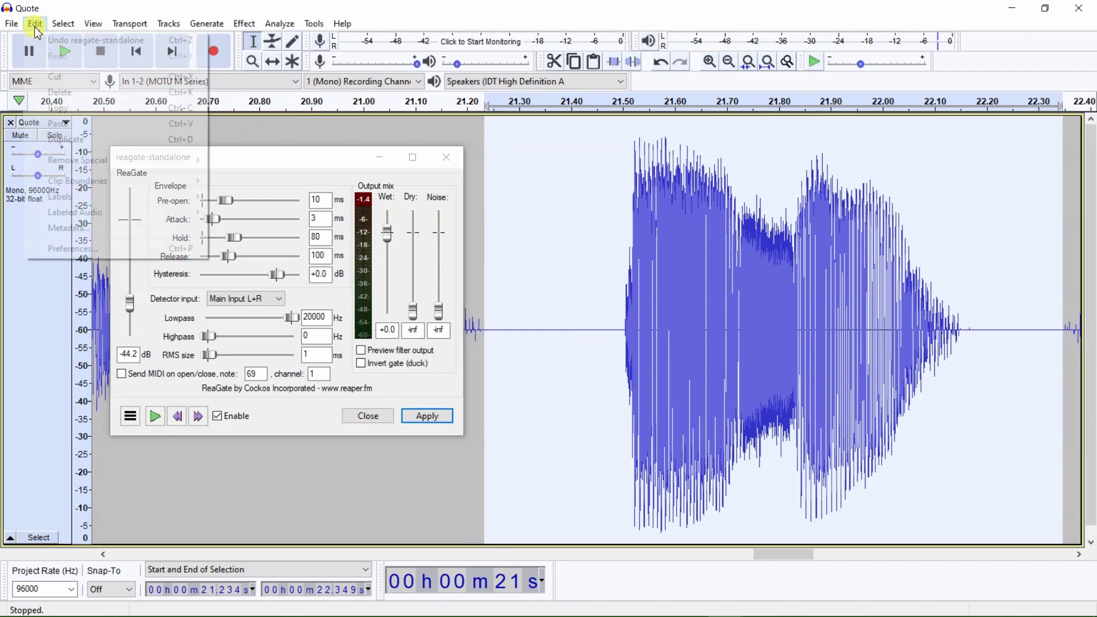
pyautogui.click(49, 40)
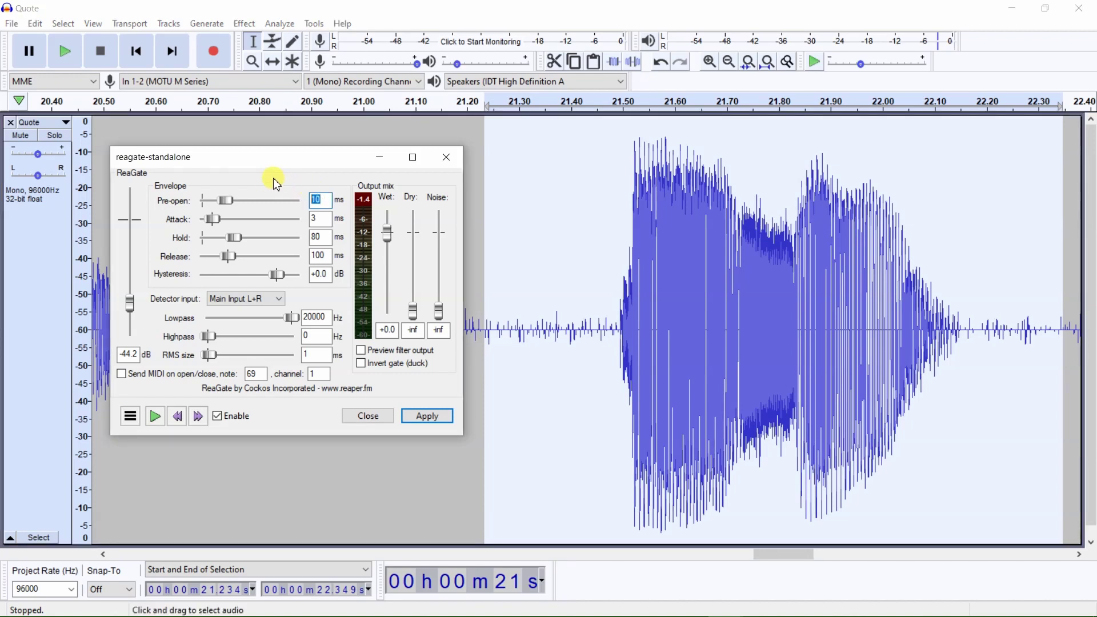
# Step: Raise the pre-open time to 20 ms, test the gate on the selected word, and undo the processing
pyautogui.write('20')
pyautogui.click(437, 423)
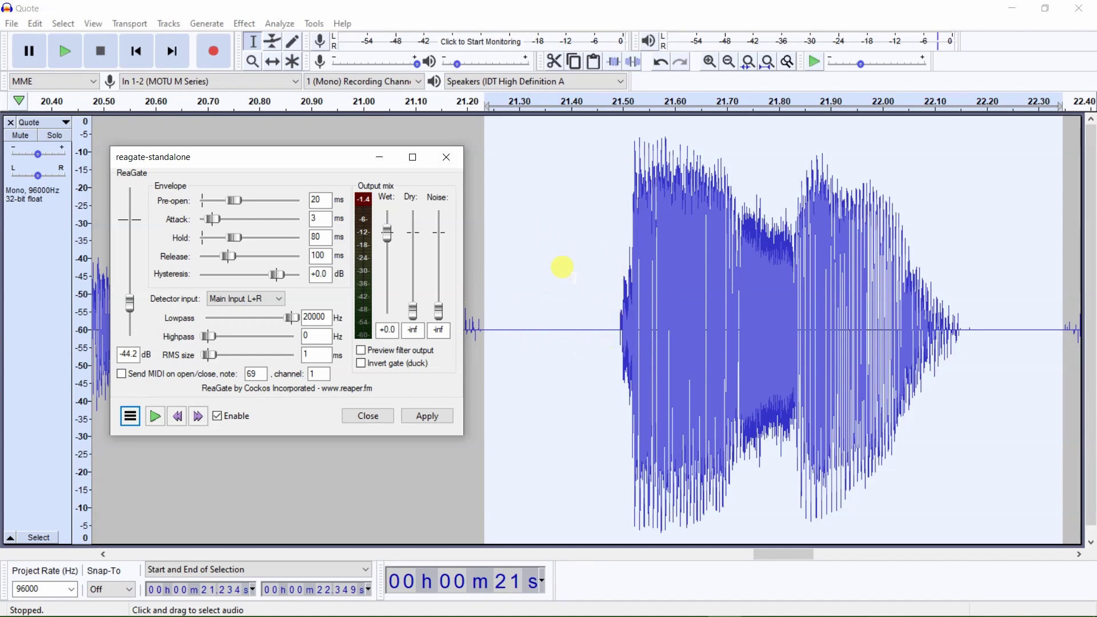
pyautogui.click(36, 24)
pyautogui.click(46, 36)
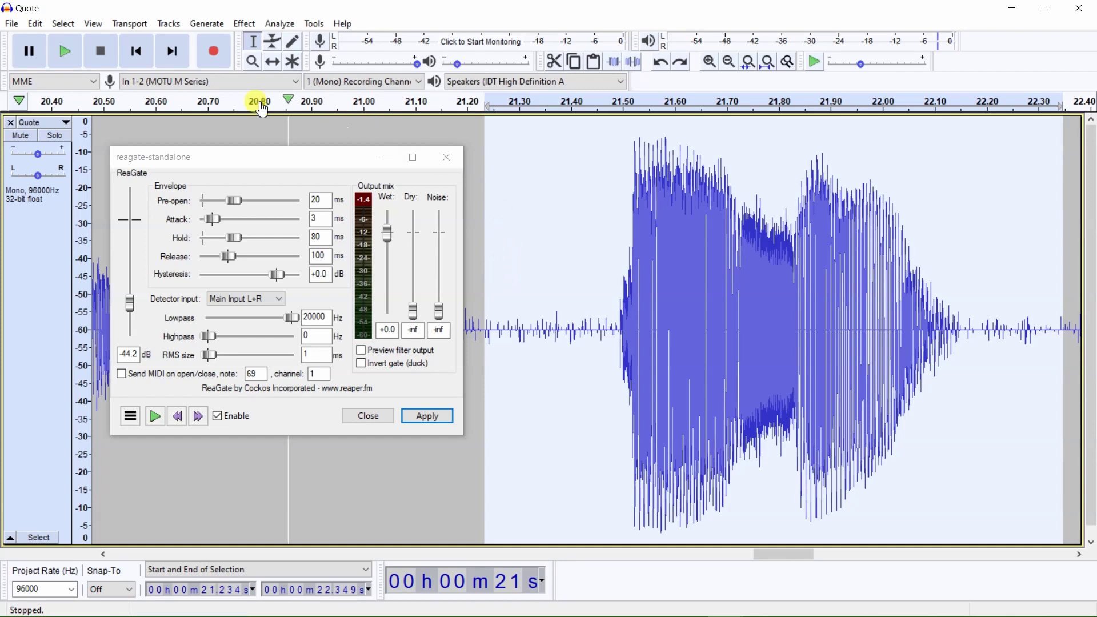
# Step: Fit the whole recording in view, select all of it, and apply the gate with the current settings
pyautogui.doubleClick(488, 168)
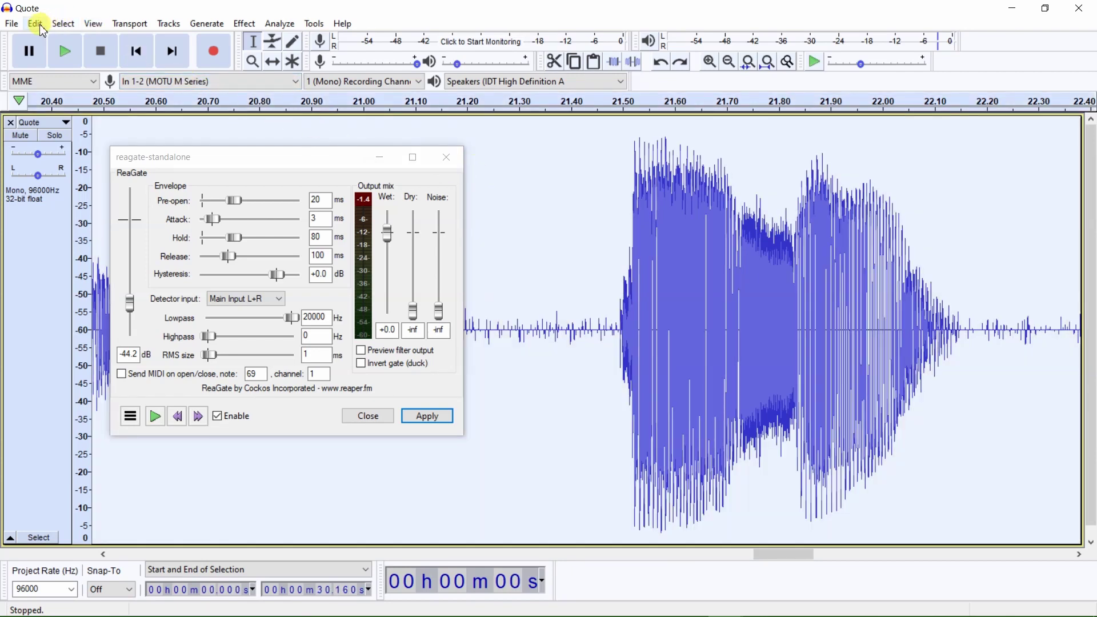
pyautogui.click(91, 23)
pyautogui.moveTo(112, 51)
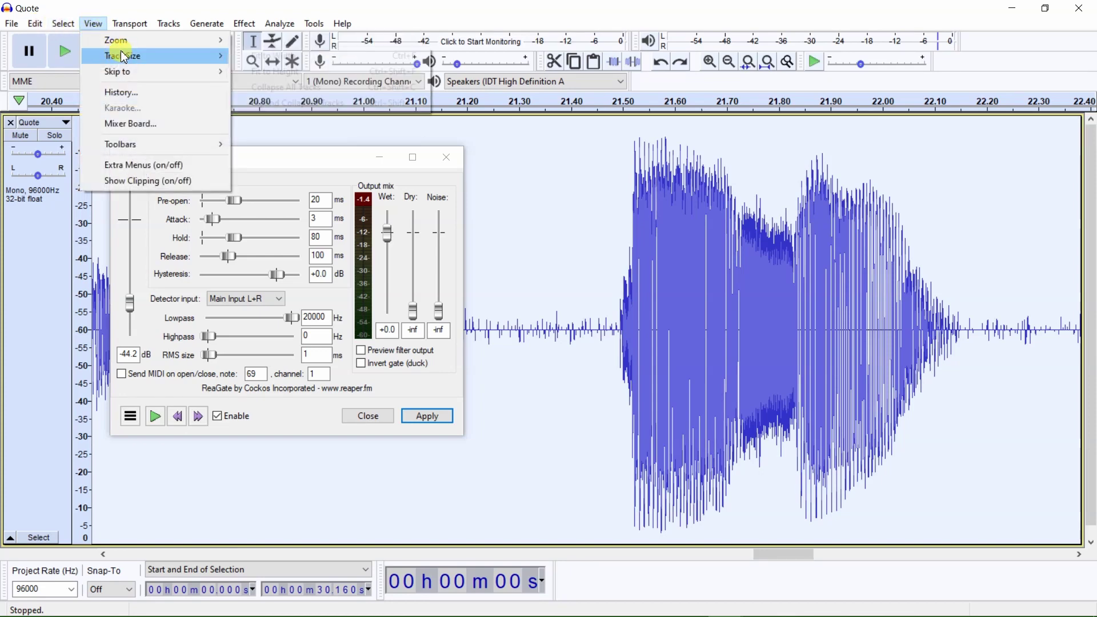
pyautogui.click(269, 54)
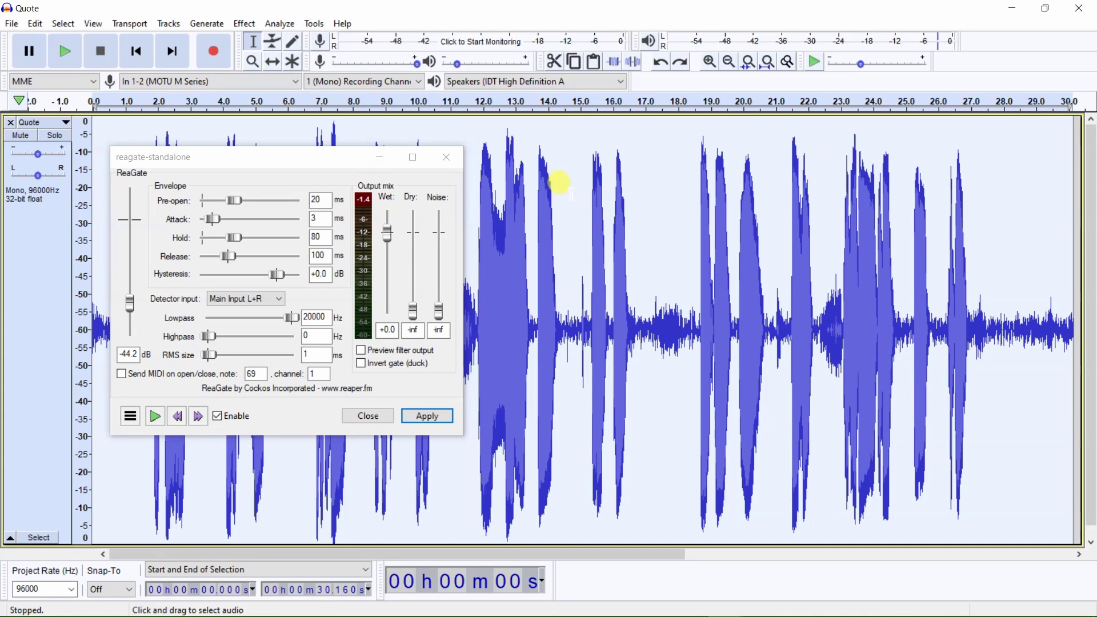
pyautogui.click(568, 174)
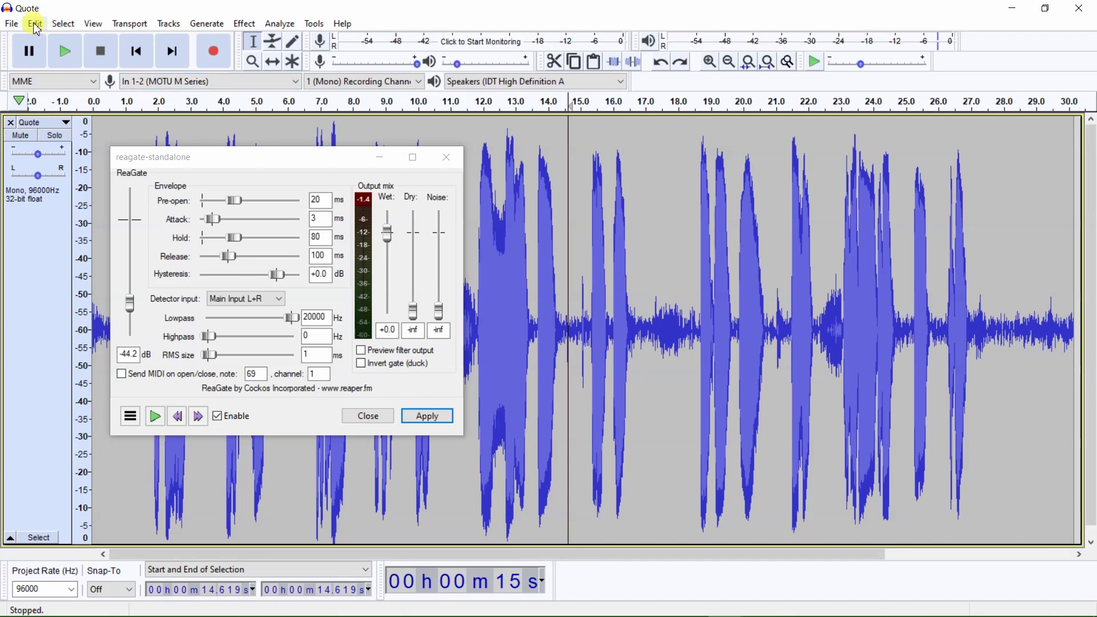
pyautogui.click(63, 23)
pyautogui.click(82, 41)
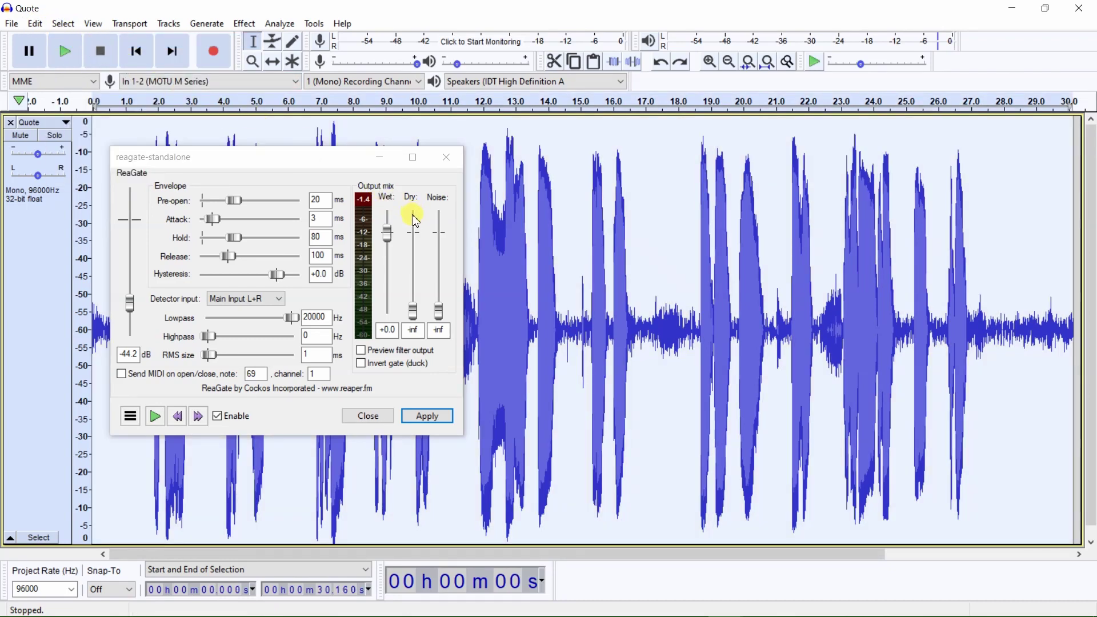
pyautogui.click(437, 416)
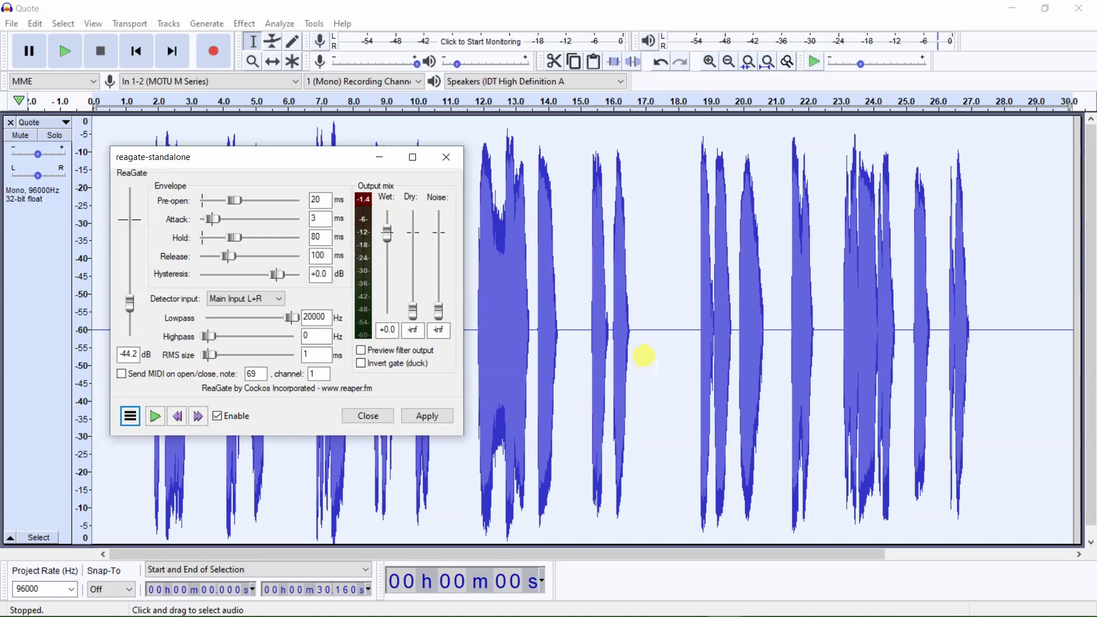
# Step: Measure the volume of the gated gap from about 17.055 s to 18.109 s as foreground in Contrast analysis
pyautogui.moveTo(648, 333); pyautogui.dragTo(683, 331)
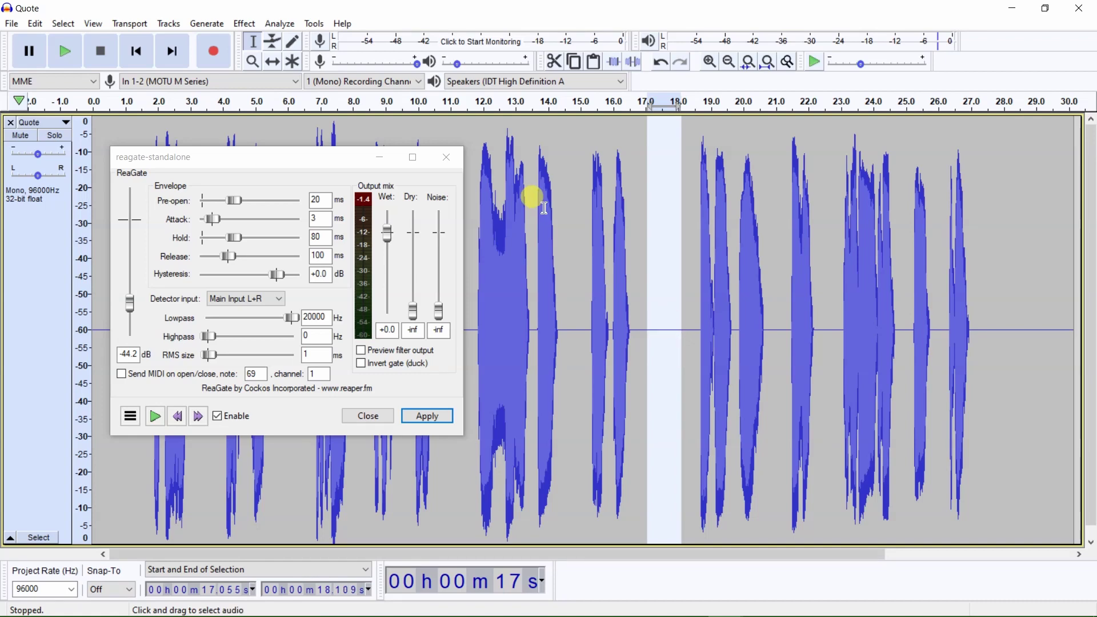
pyautogui.click(279, 24)
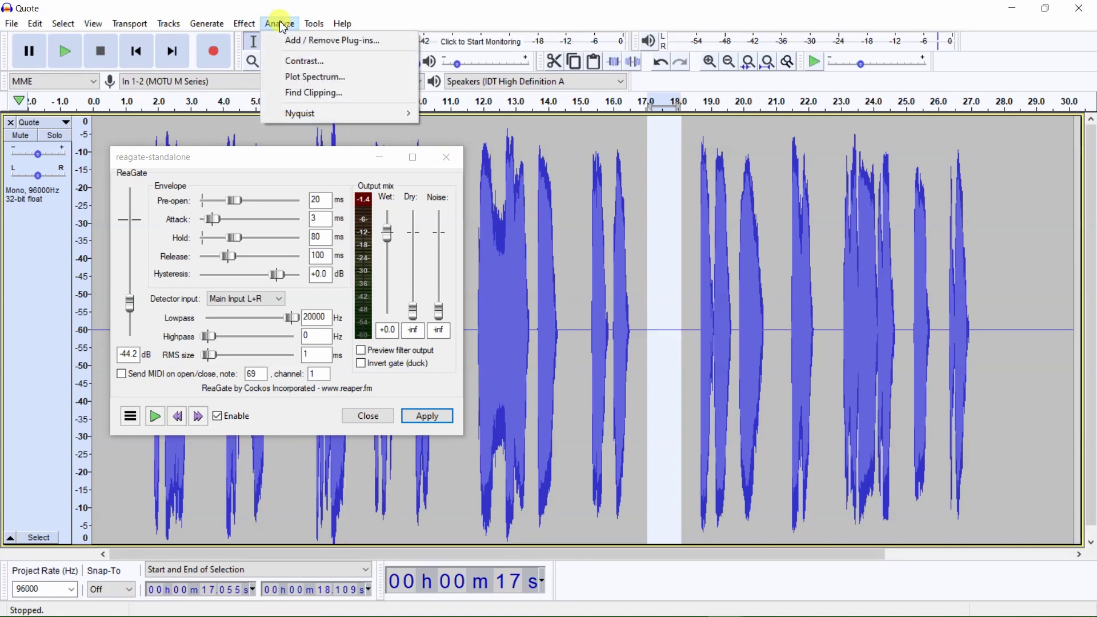
pyautogui.click(300, 60)
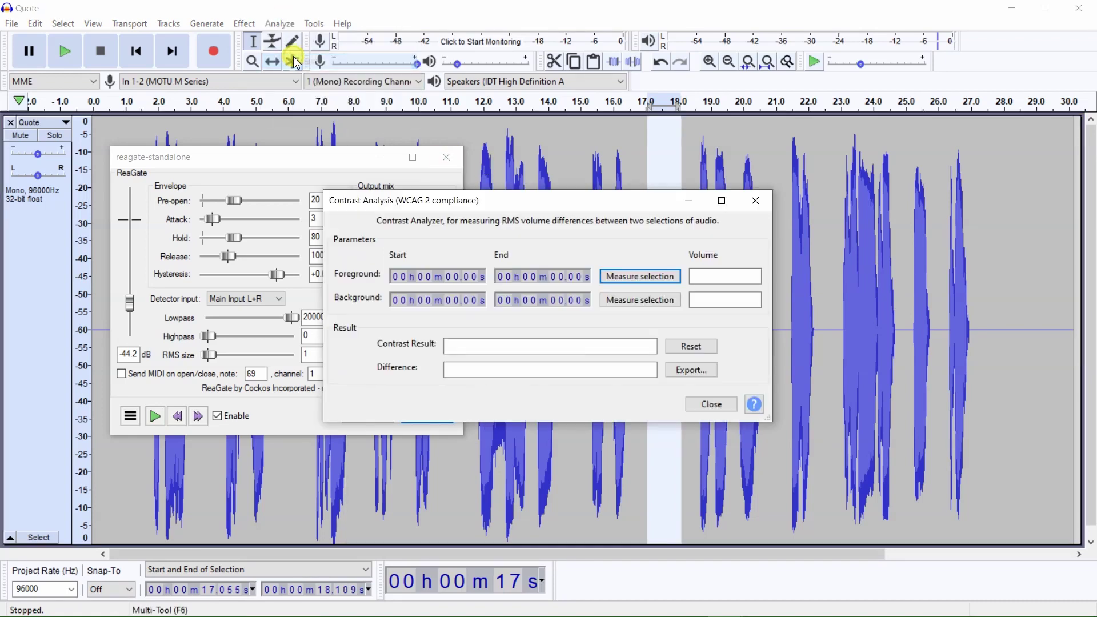
pyautogui.click(649, 280)
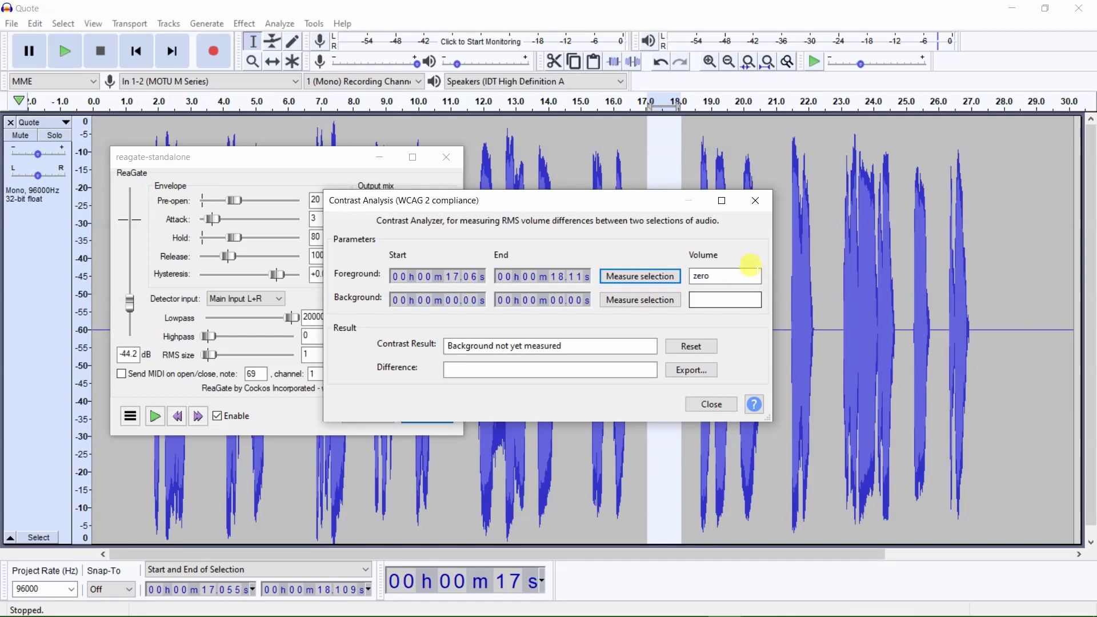
pyautogui.click(756, 201)
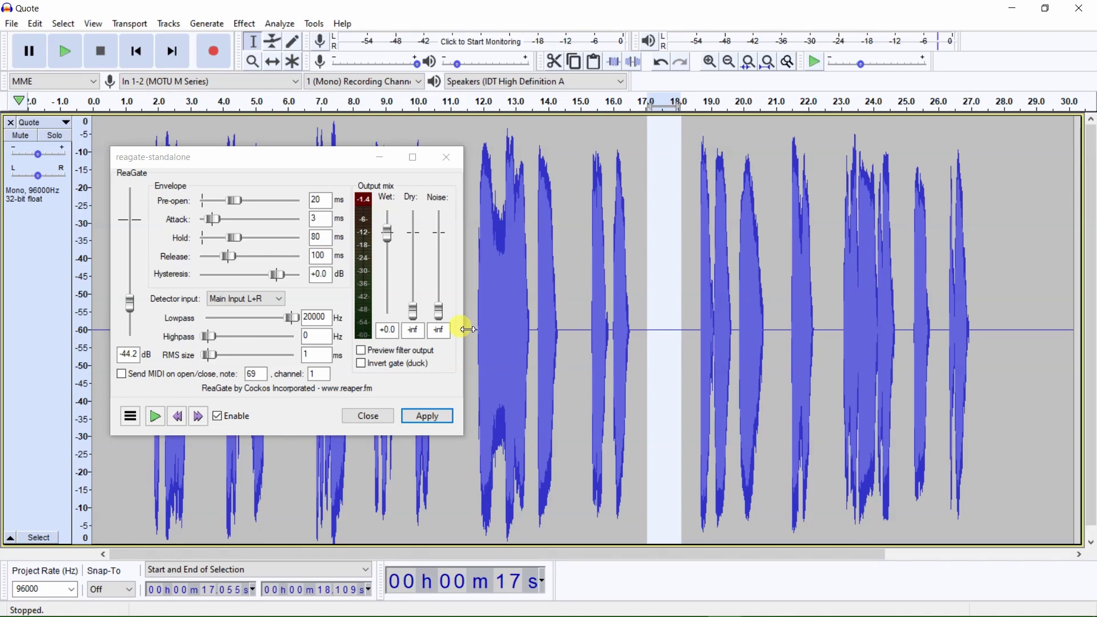
# Step: Undo the gate processing on the whole recording
pyautogui.click(36, 25)
pyautogui.click(55, 41)
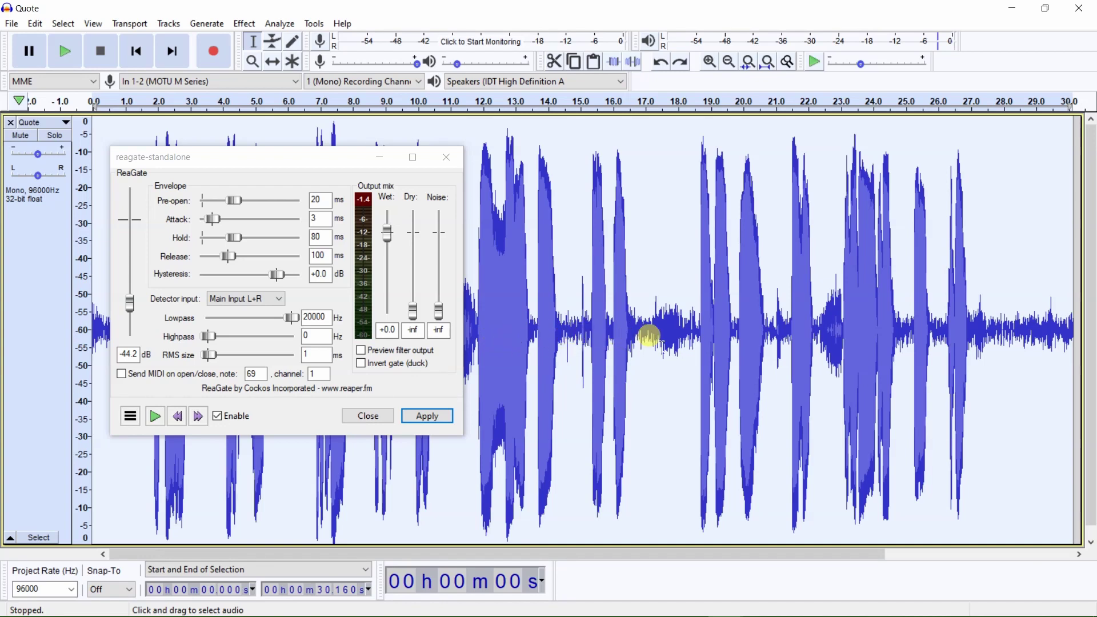
# Step: Loop playback of the breath from about 22.389 s to 23.070 s and raise the gate's dry output to -24.1 dB
pyautogui.moveTo(819, 320); pyautogui.dragTo(845, 357)
pyautogui.click(817, 315)
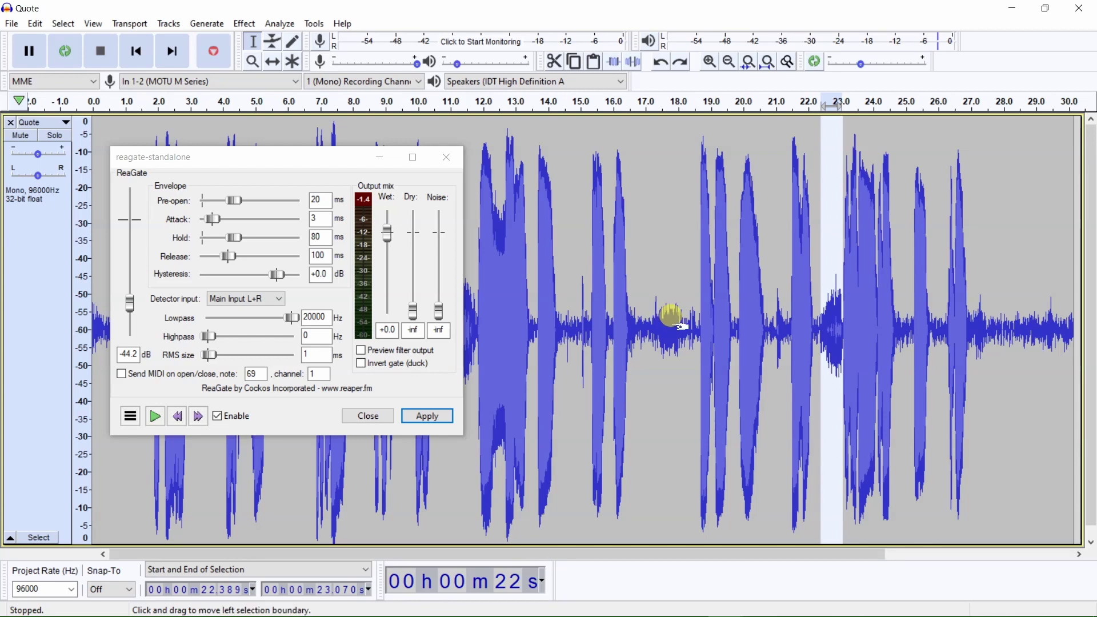
pyautogui.hotkey('shift', 'space')
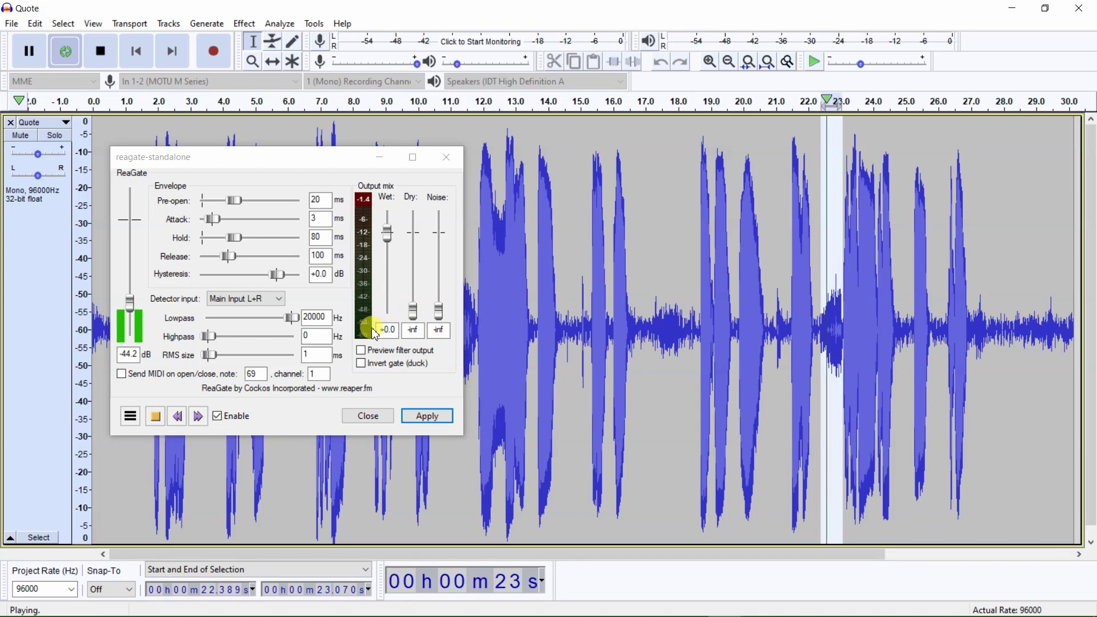
pyautogui.moveTo(413, 316); pyautogui.dragTo(419, 282)
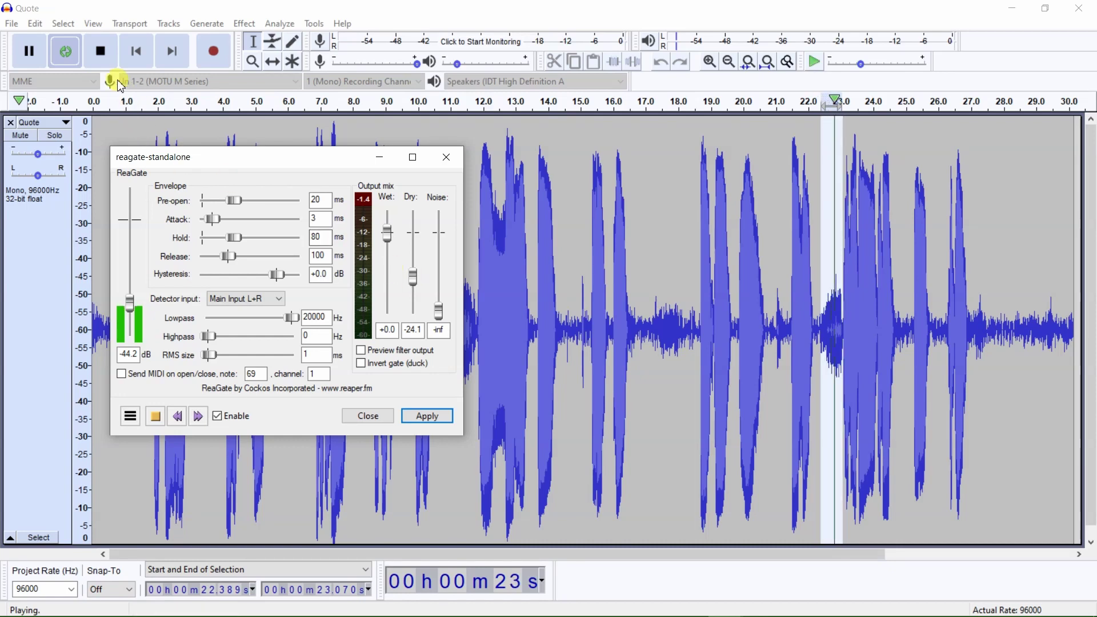
# Step: Select the whole recording and apply the gate with the raised dry level
pyautogui.click(62, 29)
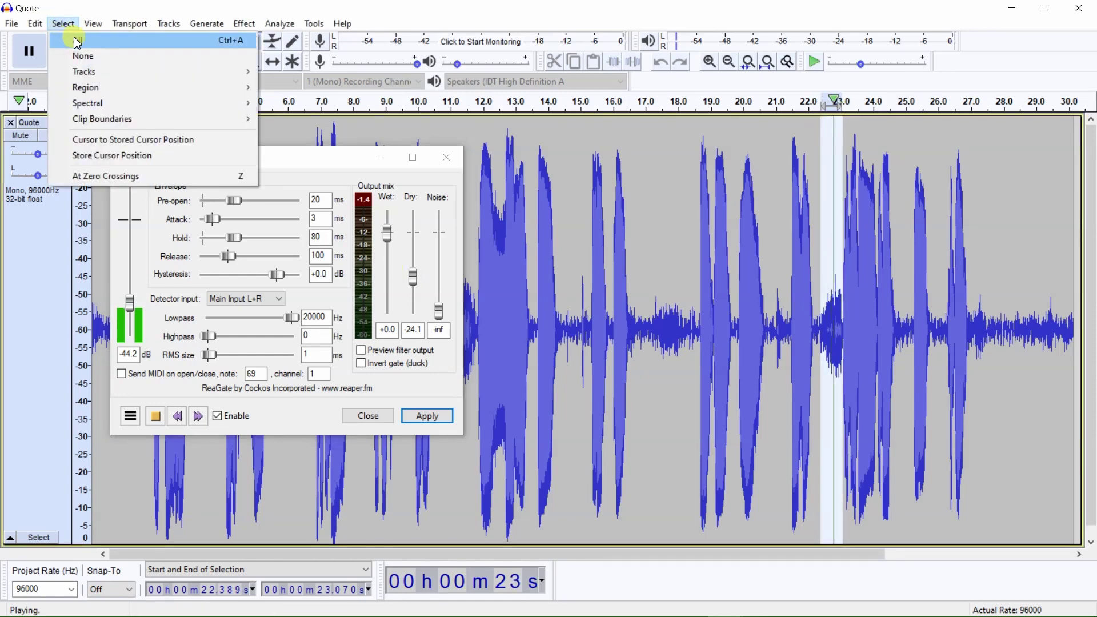
pyautogui.click(76, 40)
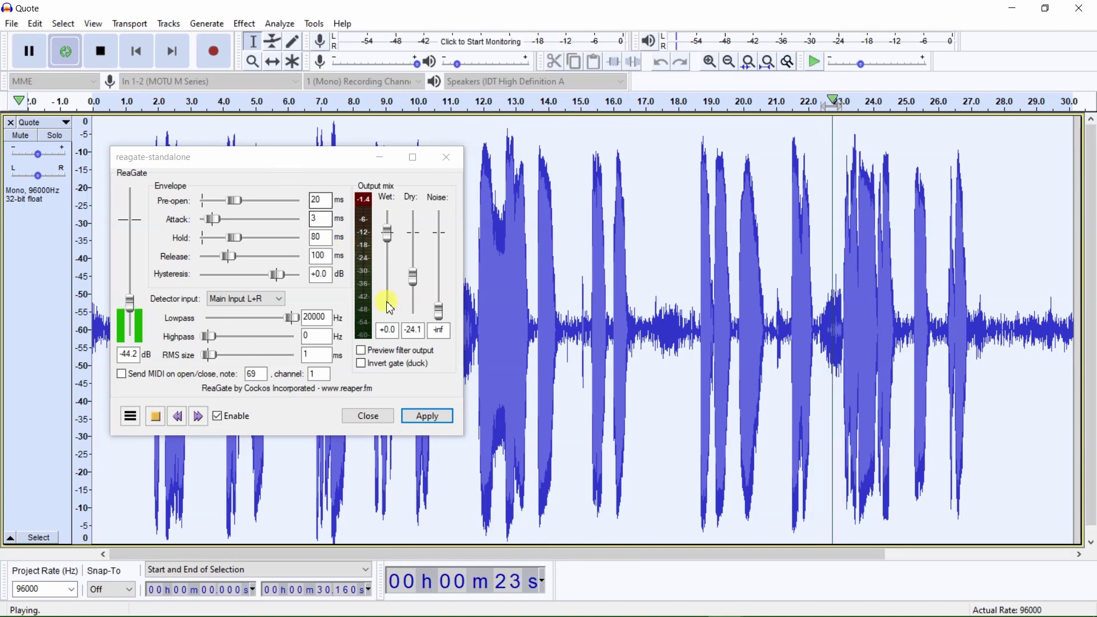
pyautogui.click(433, 420)
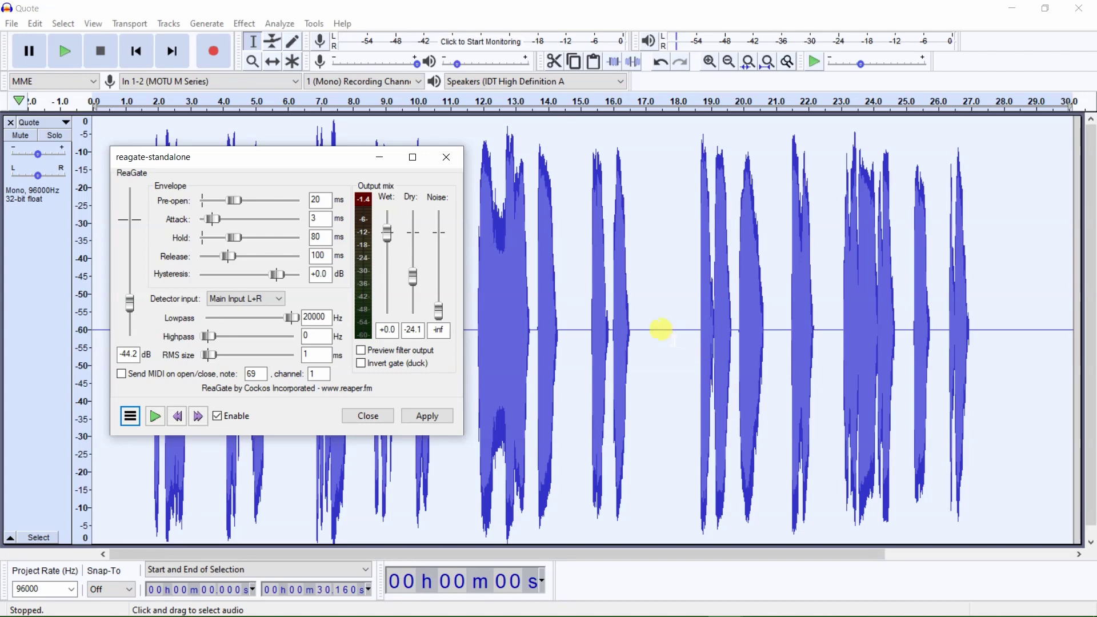
# Step: Measure the volume of the gated gap from about 17.099 s to 18.131 s as foreground in Contrast analysis, then close the analyzer
pyautogui.moveTo(649, 331); pyautogui.dragTo(682, 332)
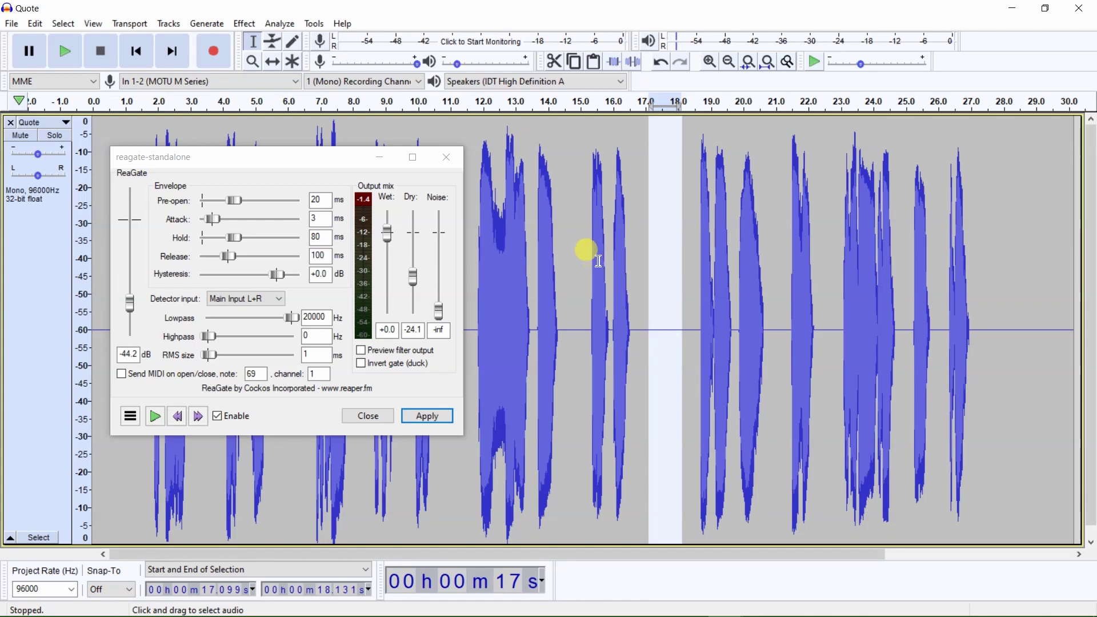
pyautogui.click(281, 25)
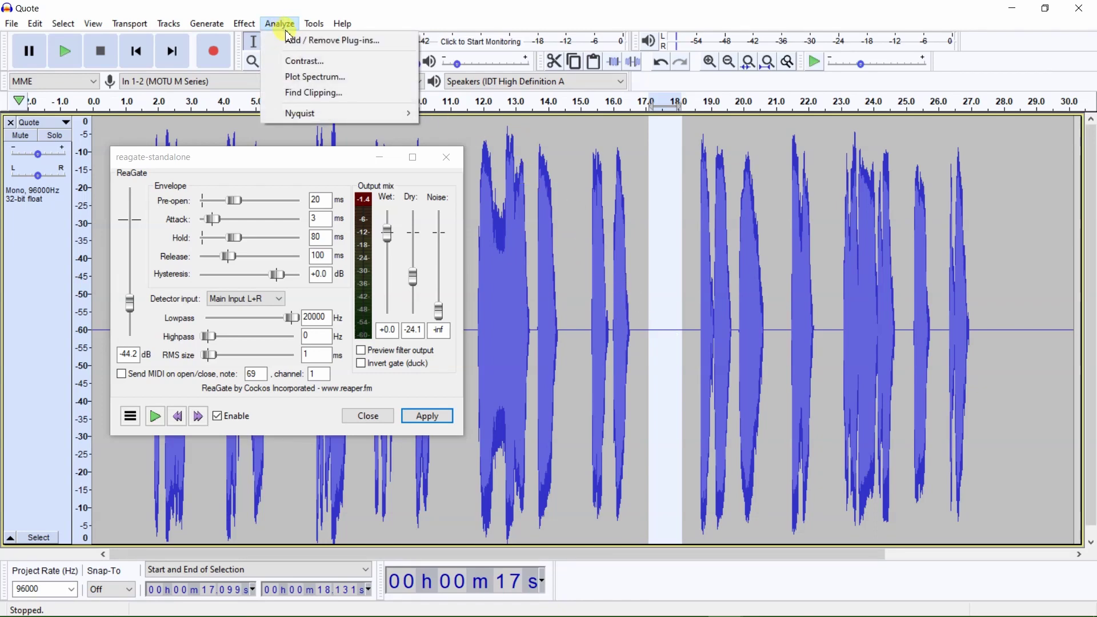
pyautogui.click(303, 62)
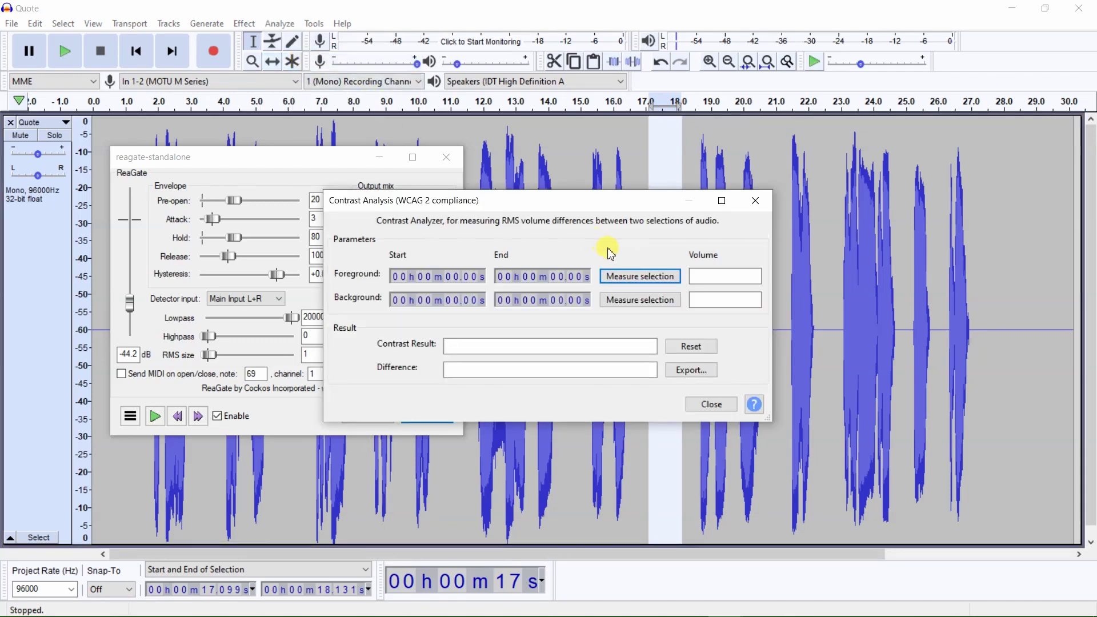
pyautogui.click(642, 278)
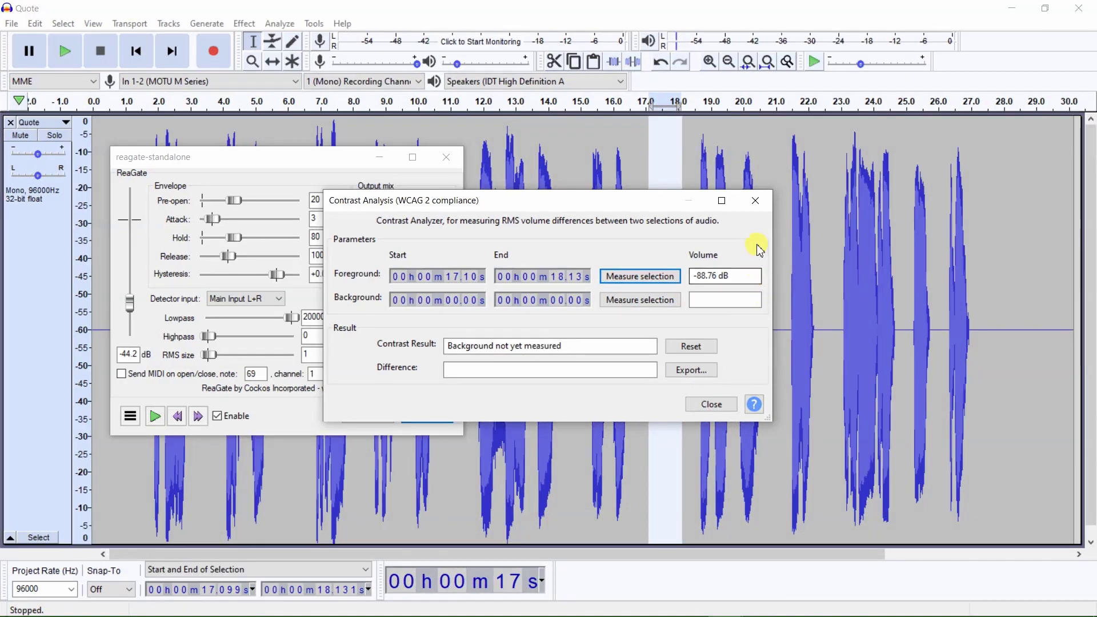
pyautogui.click(755, 200)
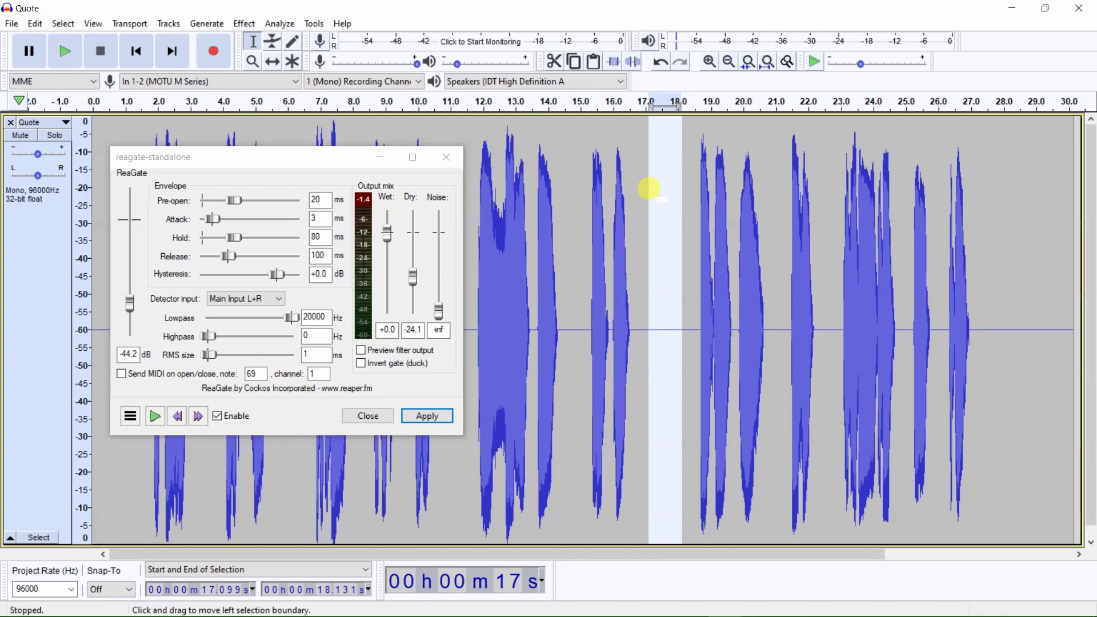